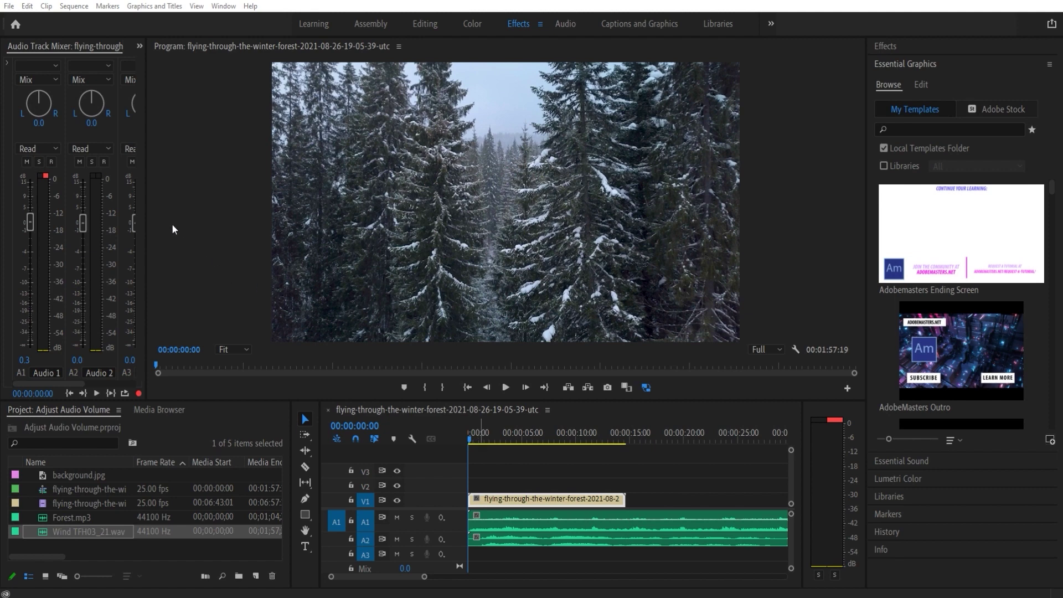
- Widen the mixer panel to show Audio 1, Audio 2, Audio 3 and Mix, then select and deselect the drone clip
left_click_drag(149, 230, 305, 230)
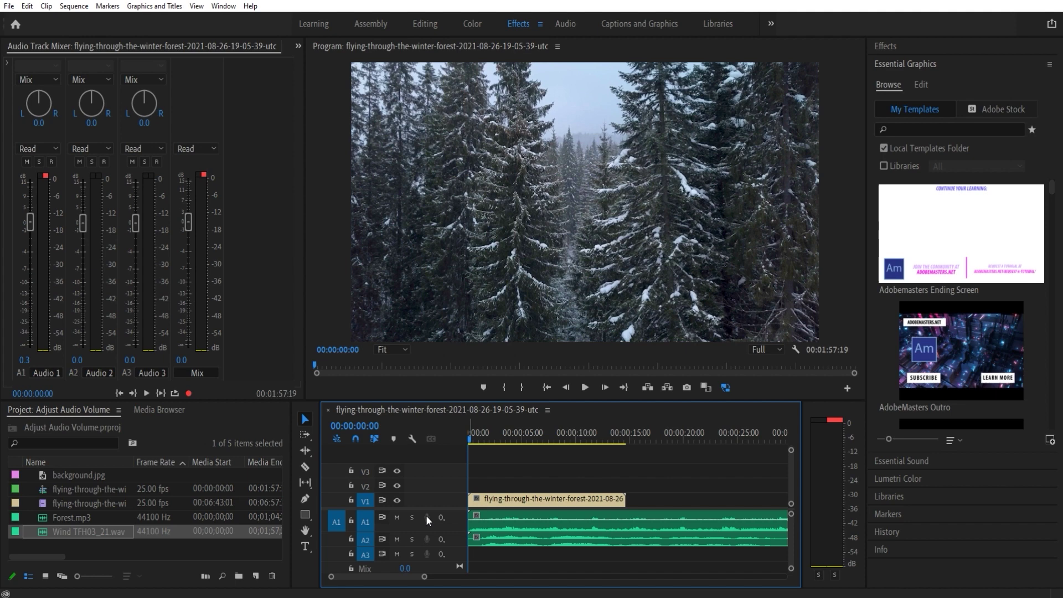
left_click(87, 527)
left_click(576, 496)
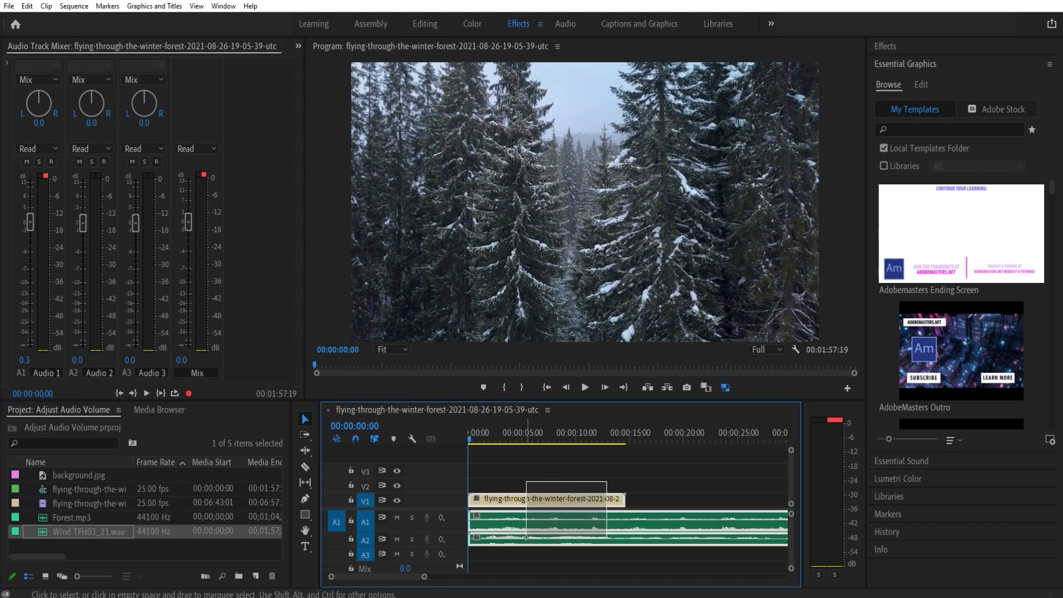
left_click(574, 484)
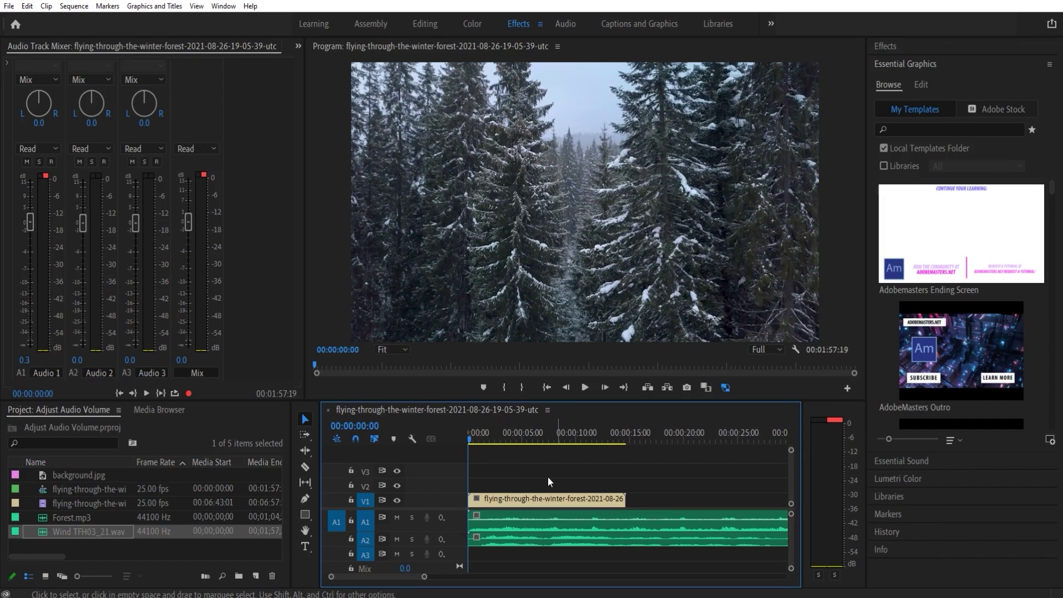
- Apply an Adjust Gain change to the A1 audio clip, then reopen its Audio Gain dialog
left_click(493, 526)
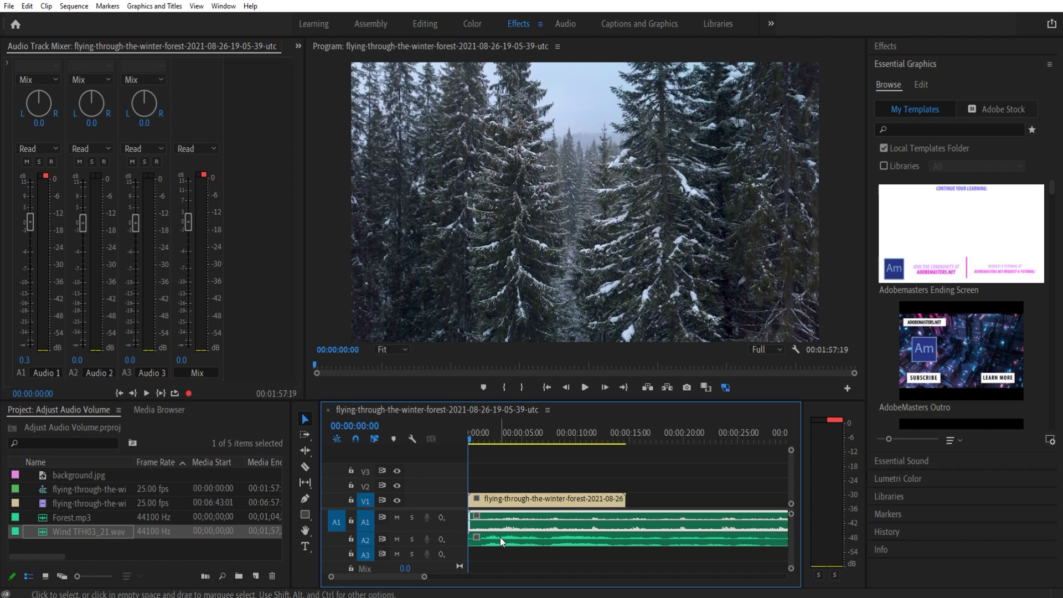
key("g")
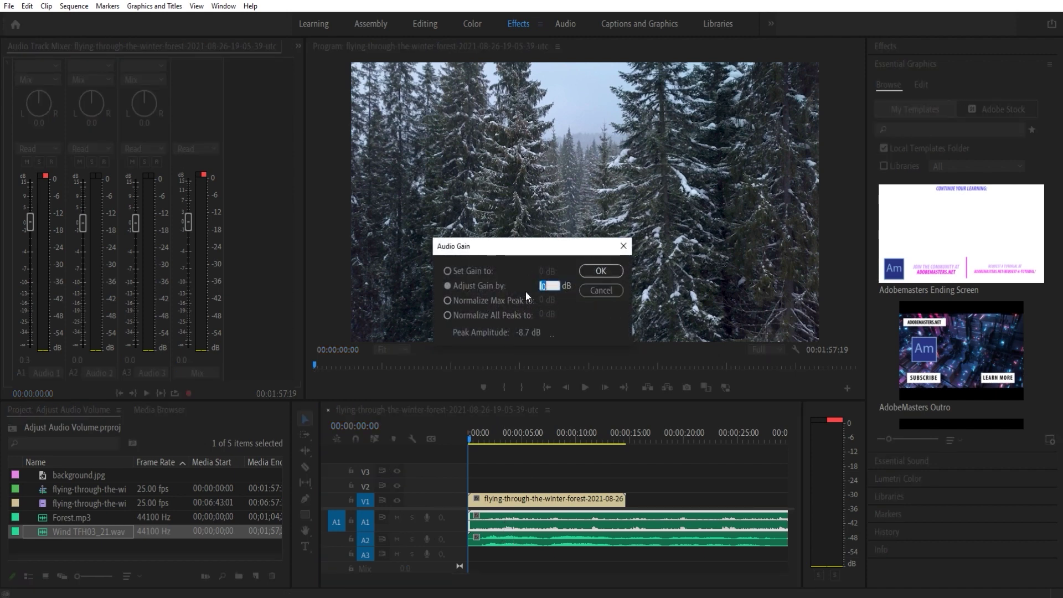
left_click_drag(546, 290, 579, 285)
left_click(601, 271)
key("g")
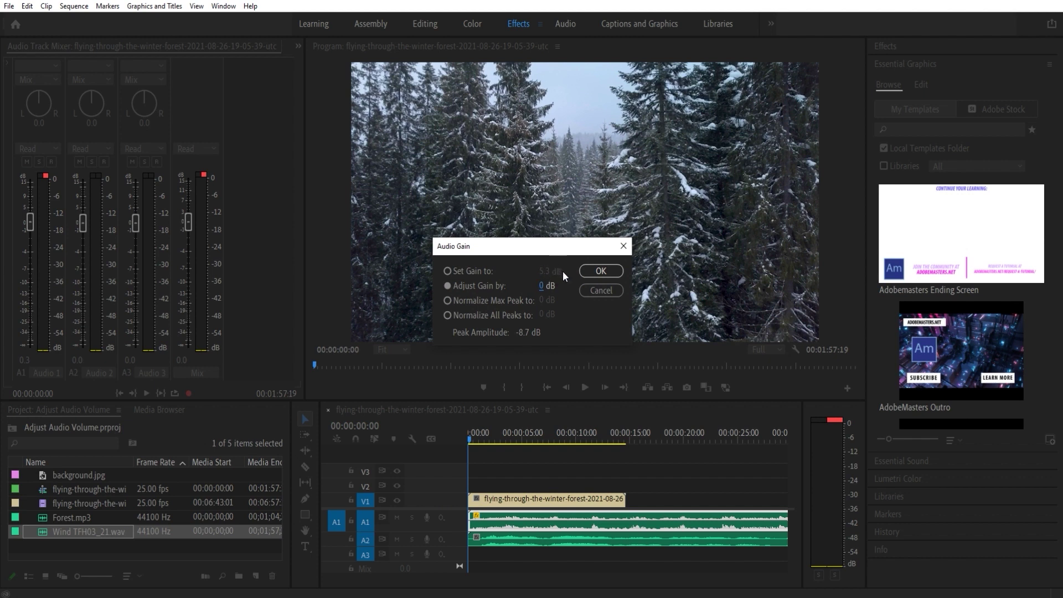
- Switch Audio Gain to Set Gain, try a 2.7 dB adjustment and apply it
left_click(456, 271)
left_click_drag(547, 287, 525, 290)
mouse_move(550, 286)
left_mouse_down()
mouse_move(601, 288)
mouse_move(554, 286)
left_mouse_up()
key("Return")
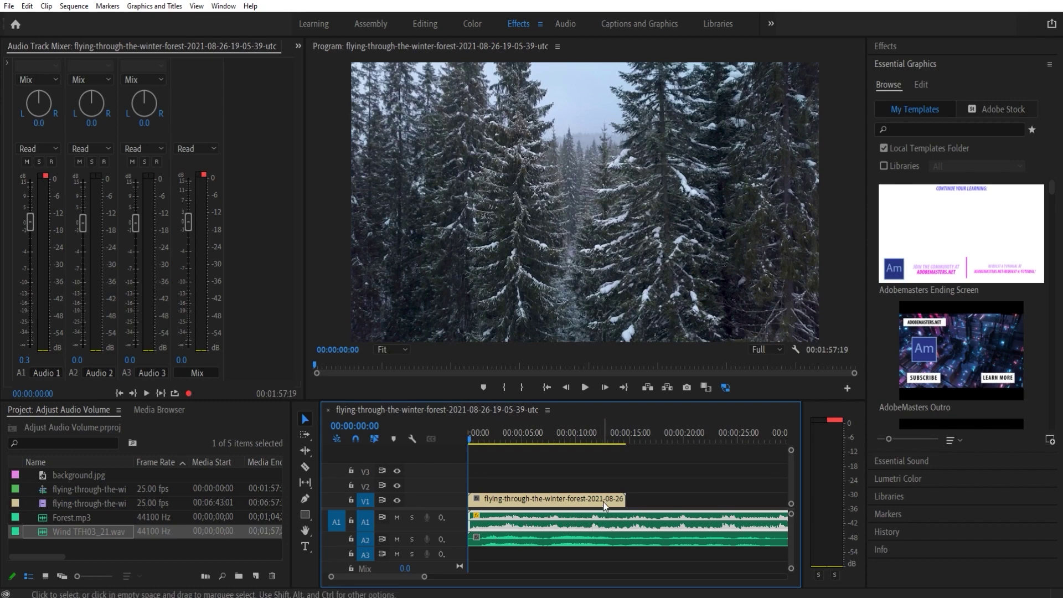
- Boost the A1 clip's gain by an extreme 48.8 dB
key("g")
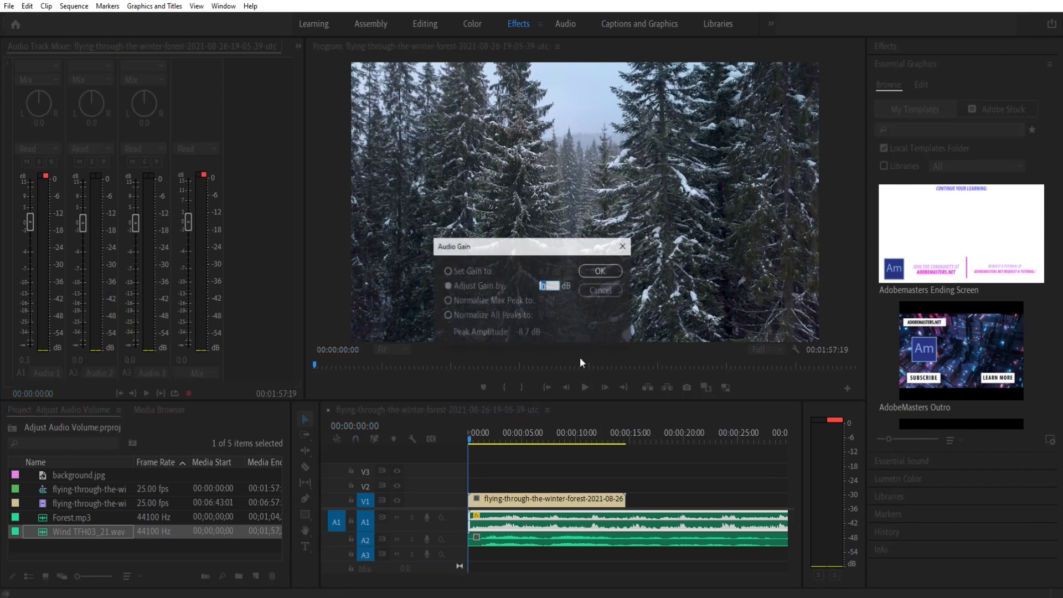
left_click_drag(548, 285, 575, 293)
left_click(593, 275)
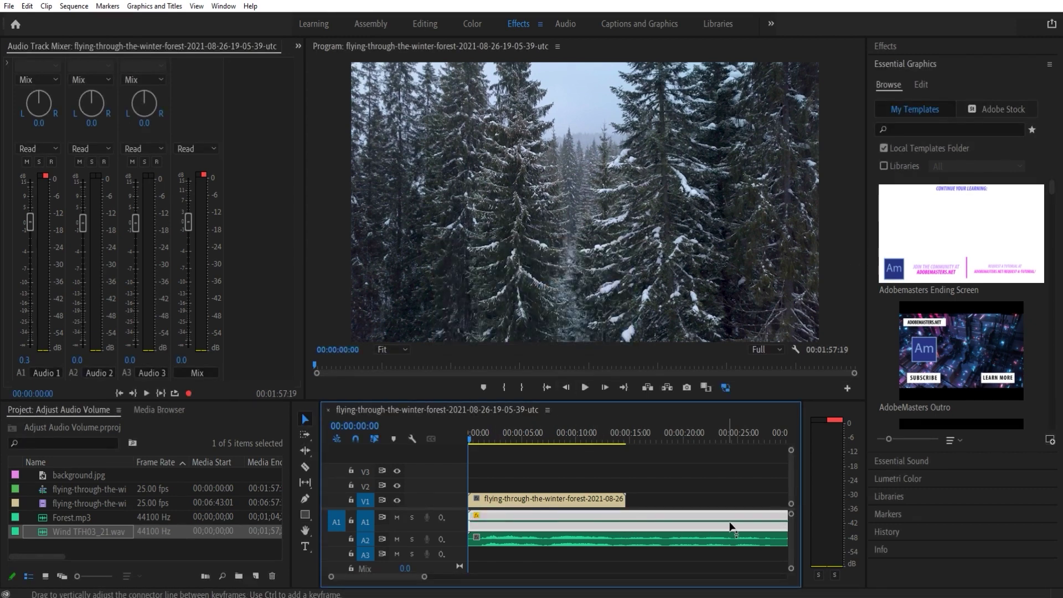
- Set the A1 clip's gain to exactly 8.7 dB
key("g")
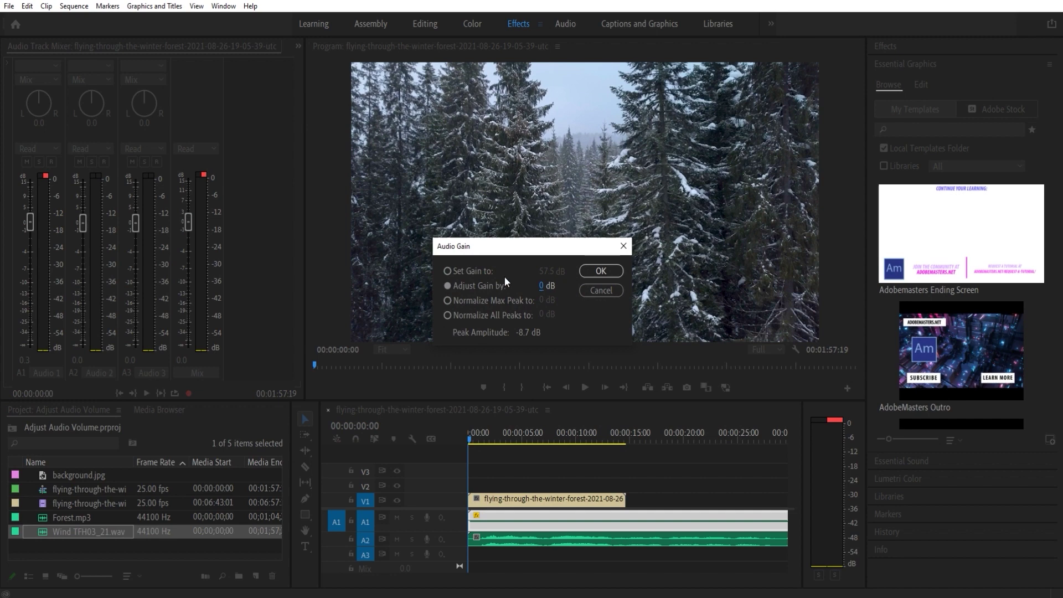
left_click(541, 270)
type("8")
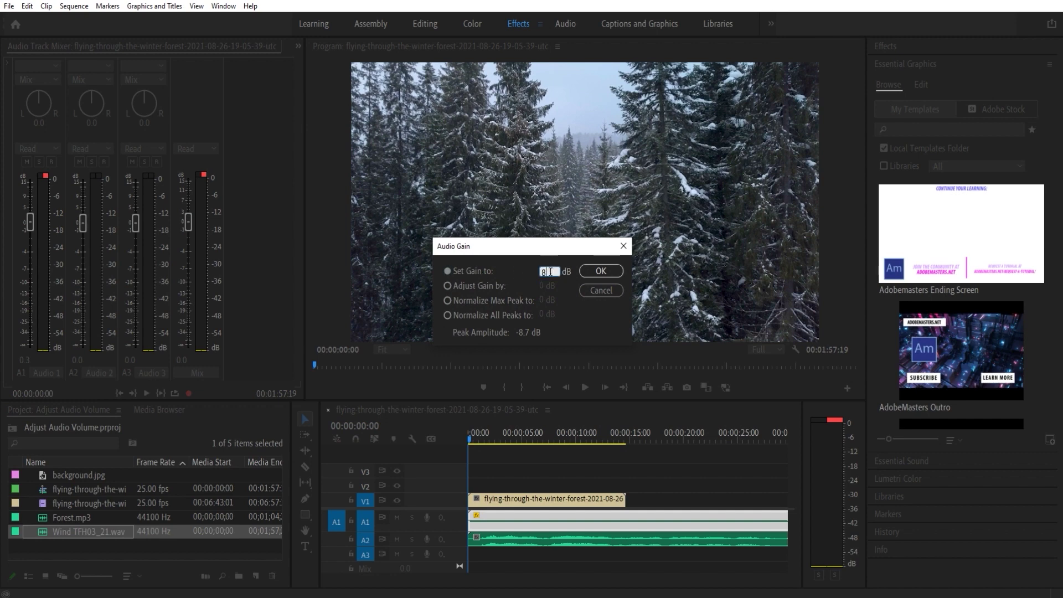
type(".7")
key("Return")
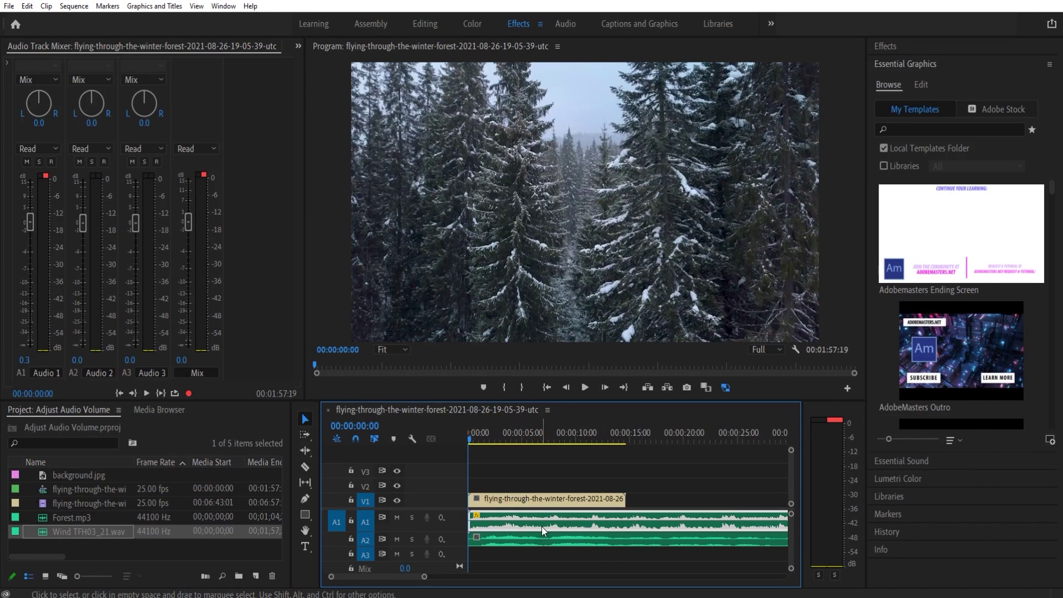
- Razor-cut A1 just before 5 seconds and give the first piece 4.8 dB gain
key("c")
left_click(517, 522)
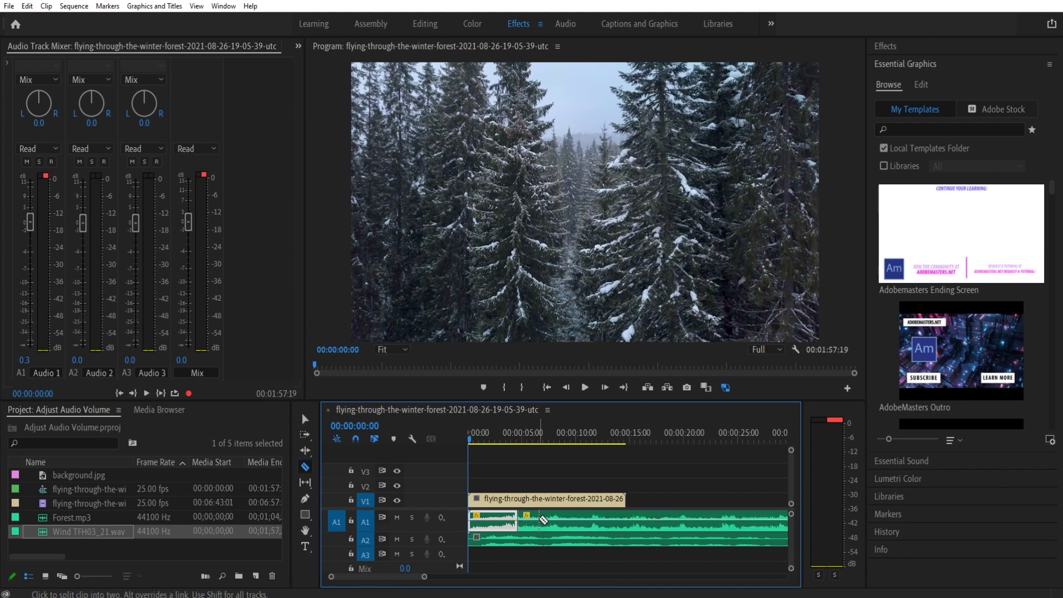
key("g")
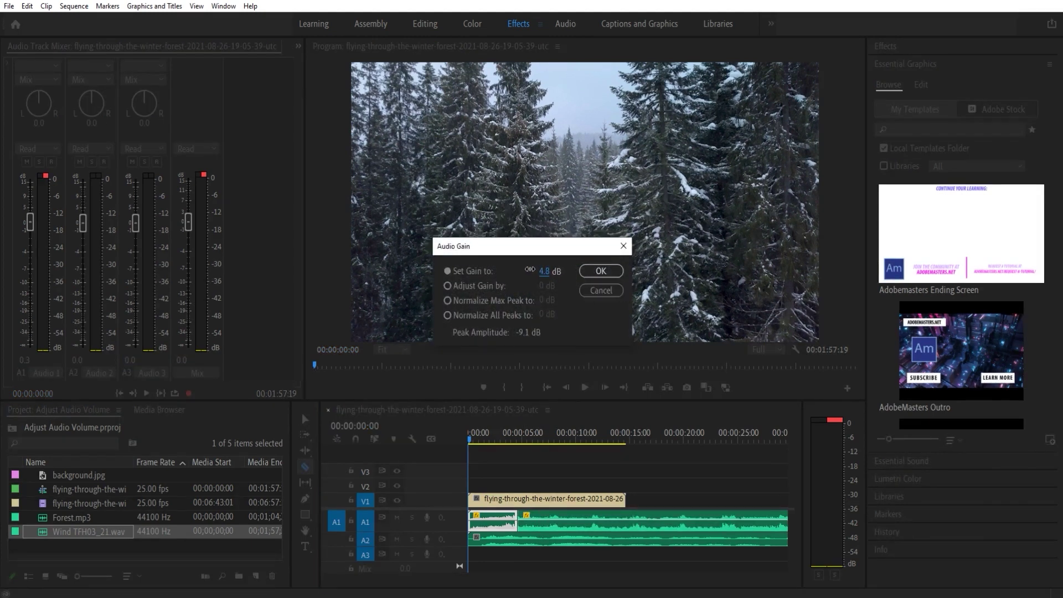
left_click(600, 271)
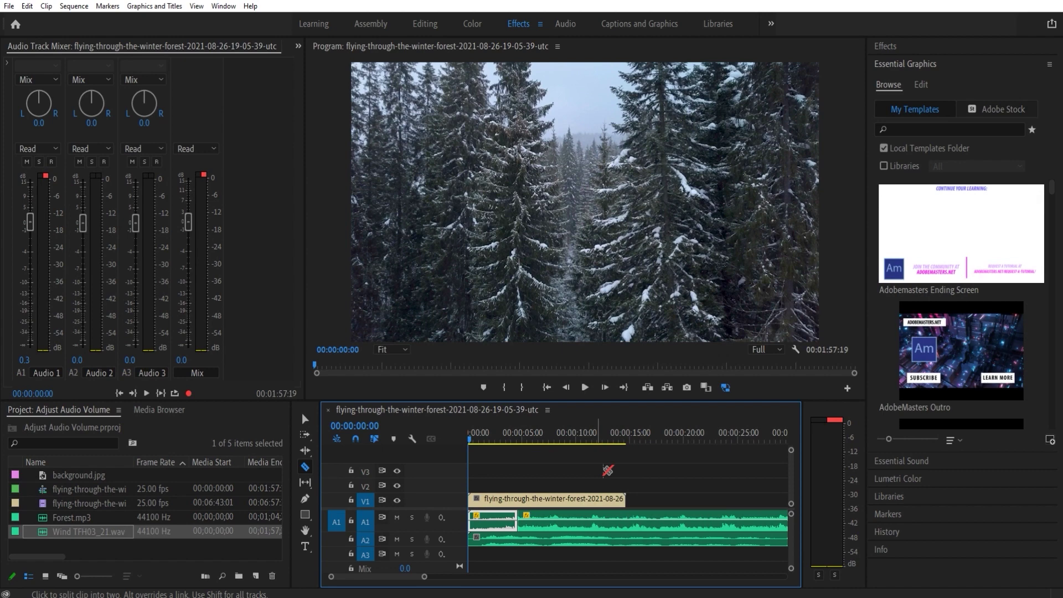
- Cut A1 again near 10 seconds and give the last piece 12.9 dB gain
left_click(576, 521)
key("v")
left_click(566, 524)
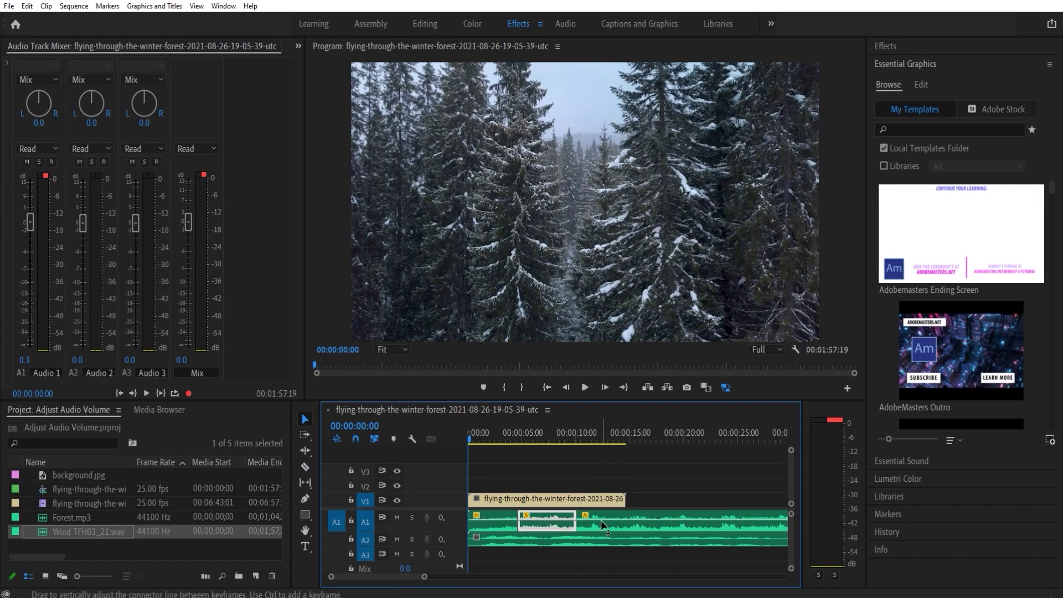
left_click(600, 519)
key("g")
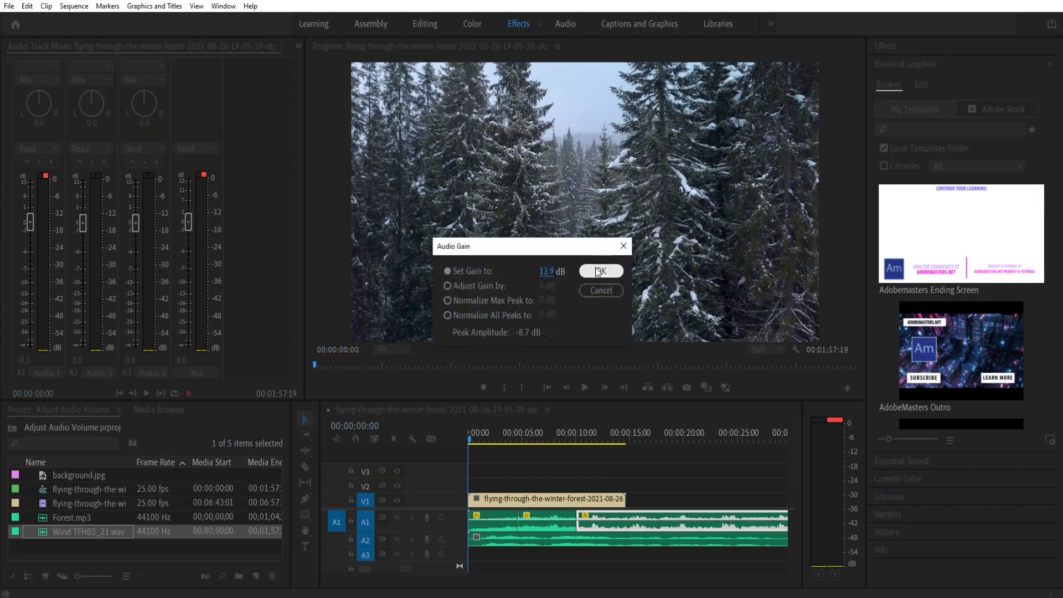
left_click(597, 271)
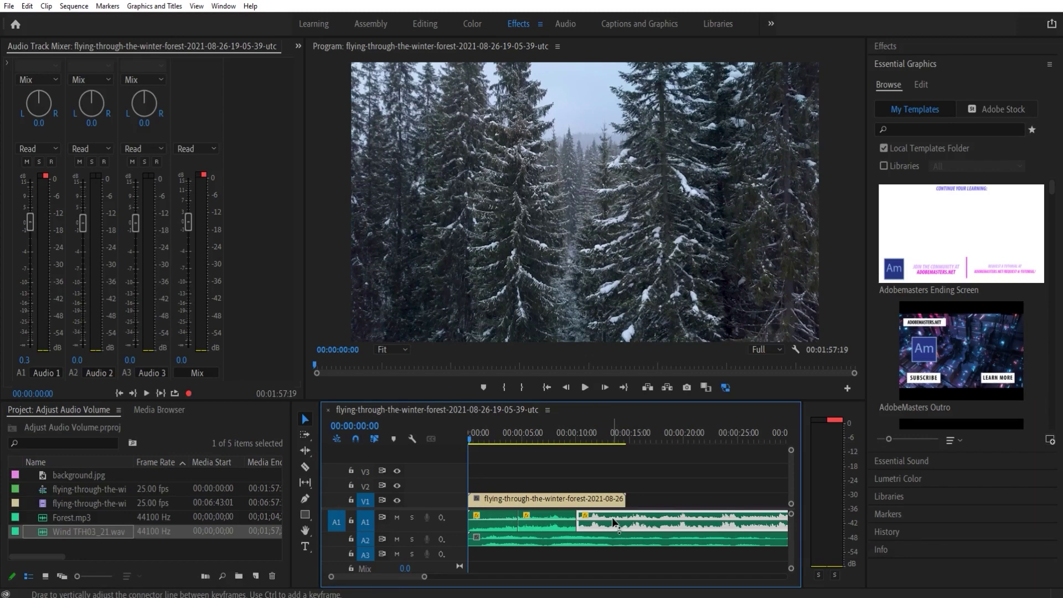
- Lower the last piece's gain to -0.2 dB and deselect it
key("g")
left_click_drag(523, 271, 479, 271)
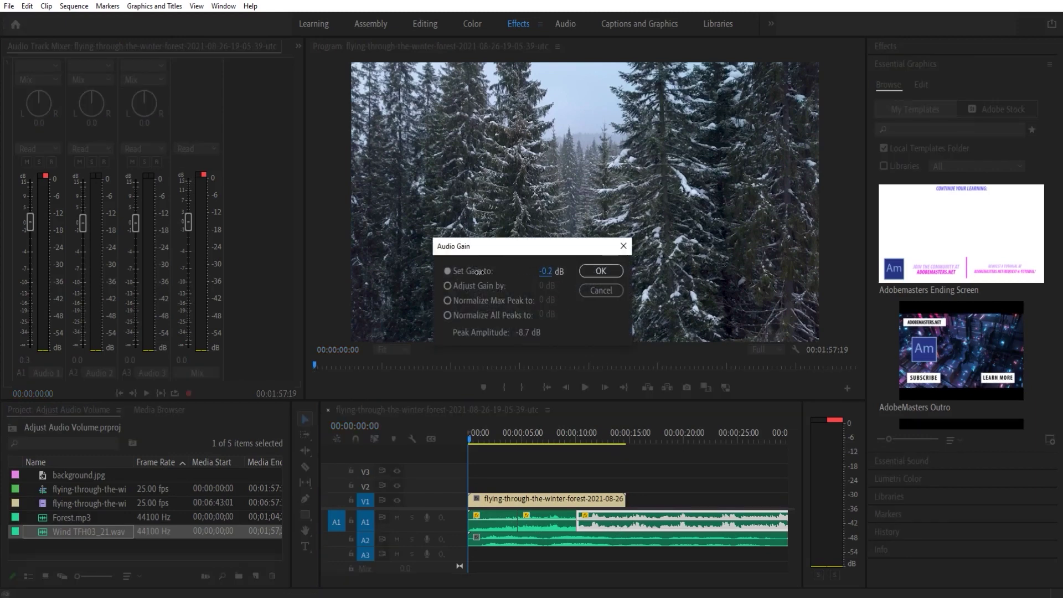
left_click(601, 271)
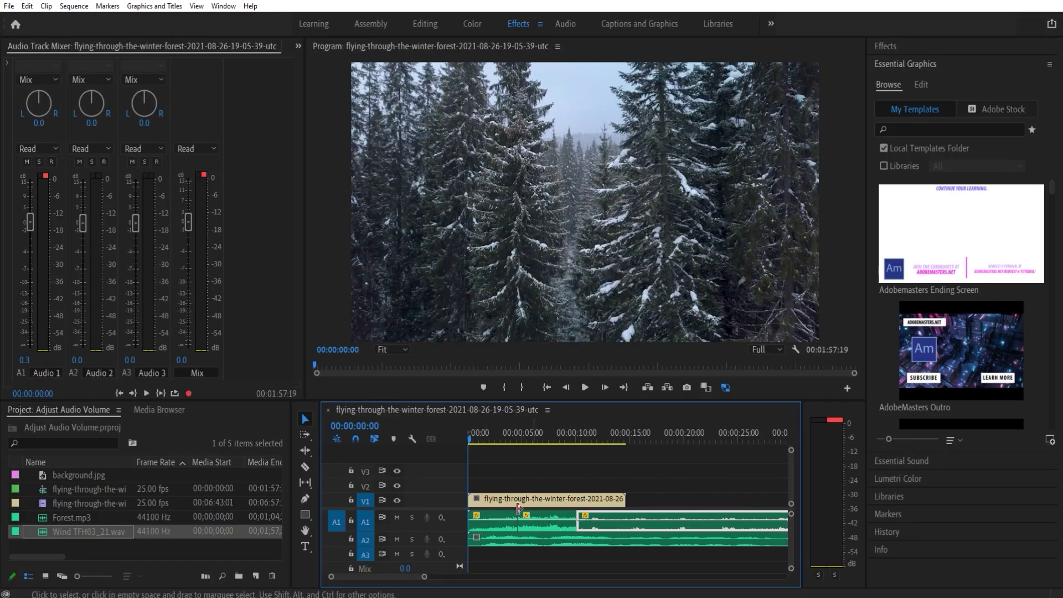
left_click(513, 457)
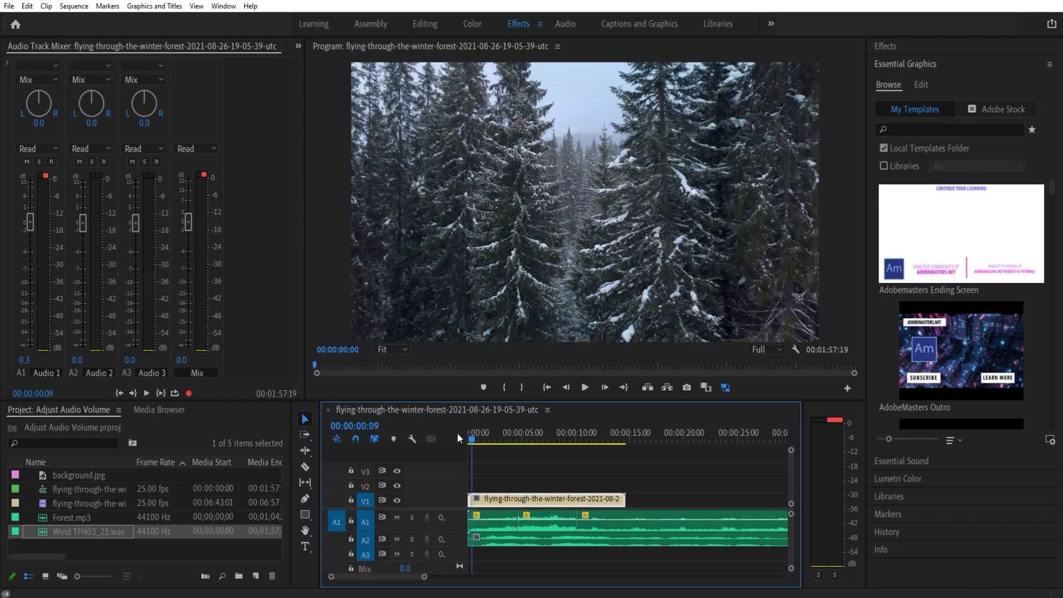
- Switch to the Audio Clip Mixer and raise the Audio 1 clip volume during playback
key("shift+9")
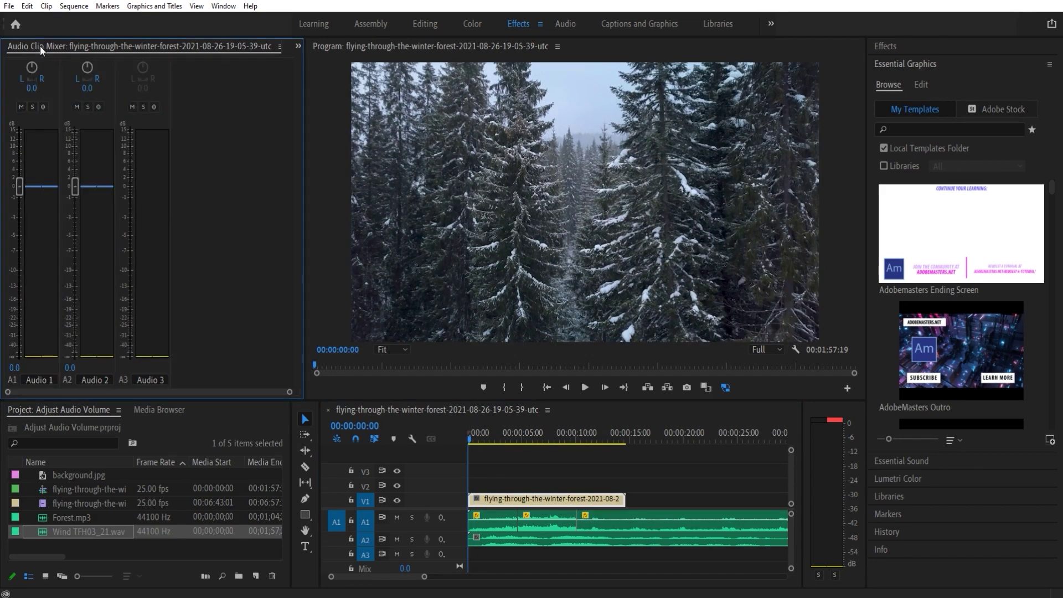
left_click(499, 459)
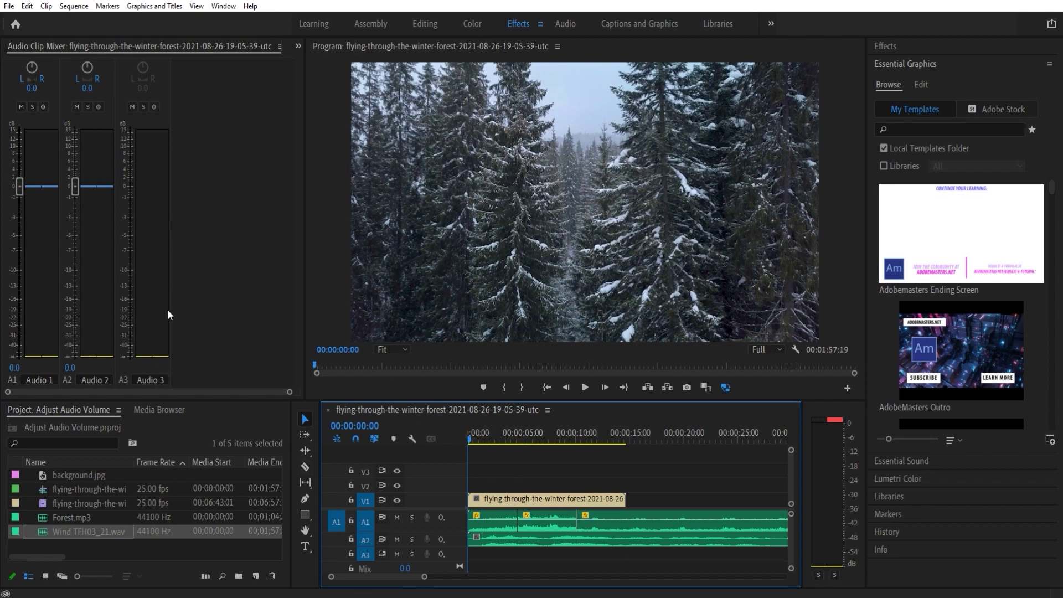
key("space")
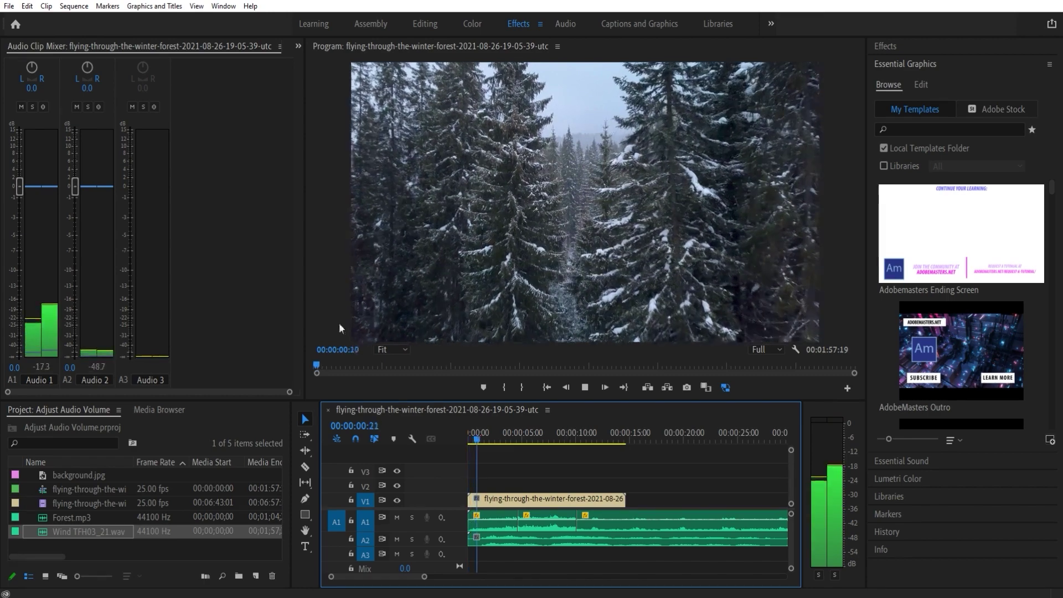
mouse_move(22, 185)
left_mouse_down()
mouse_move(21, 155)
mouse_move(20, 259)
mouse_move(18, 172)
left_mouse_up()
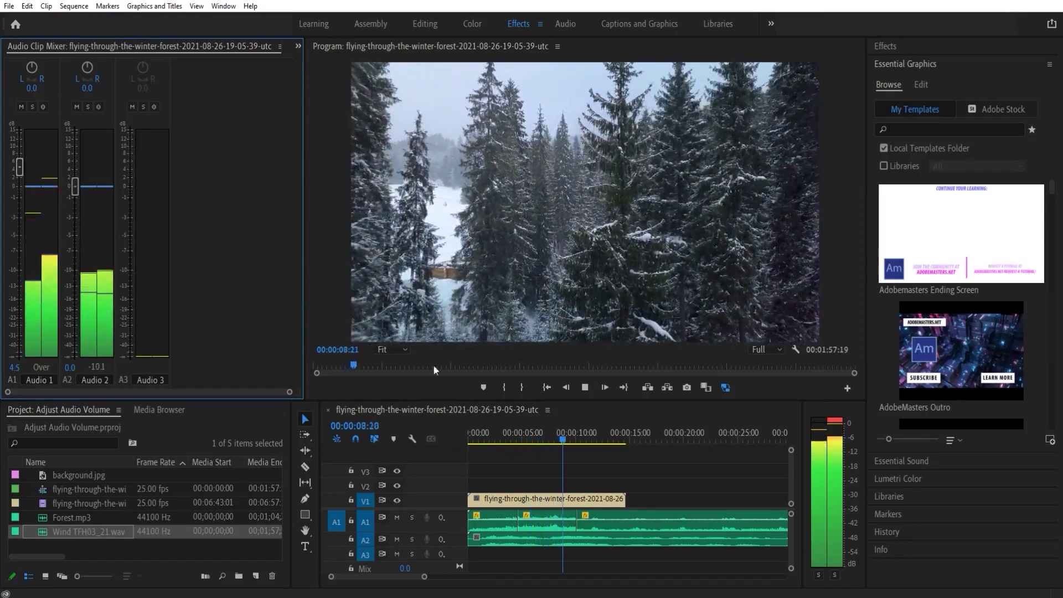
key("space")
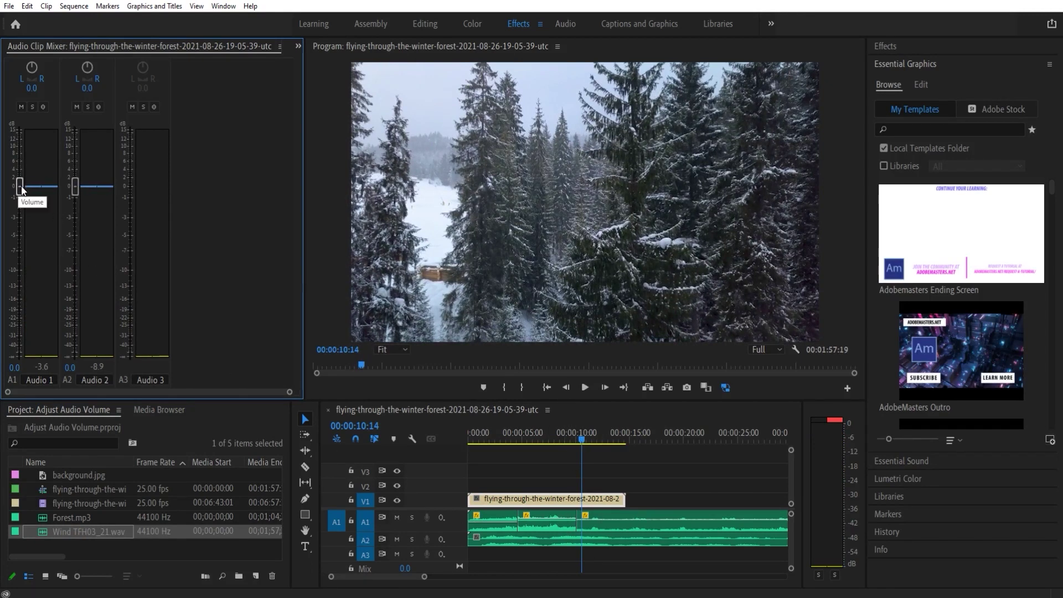
- Mix clip volumes during playback (Audio 1 to 4.3, Audio 2 to -1.7), then select A1's middle section
left_click_drag(21, 191, 20, 251)
left_click_drag(562, 439, 487, 484)
key("space")
left_click_drag(75, 186, 73, 206)
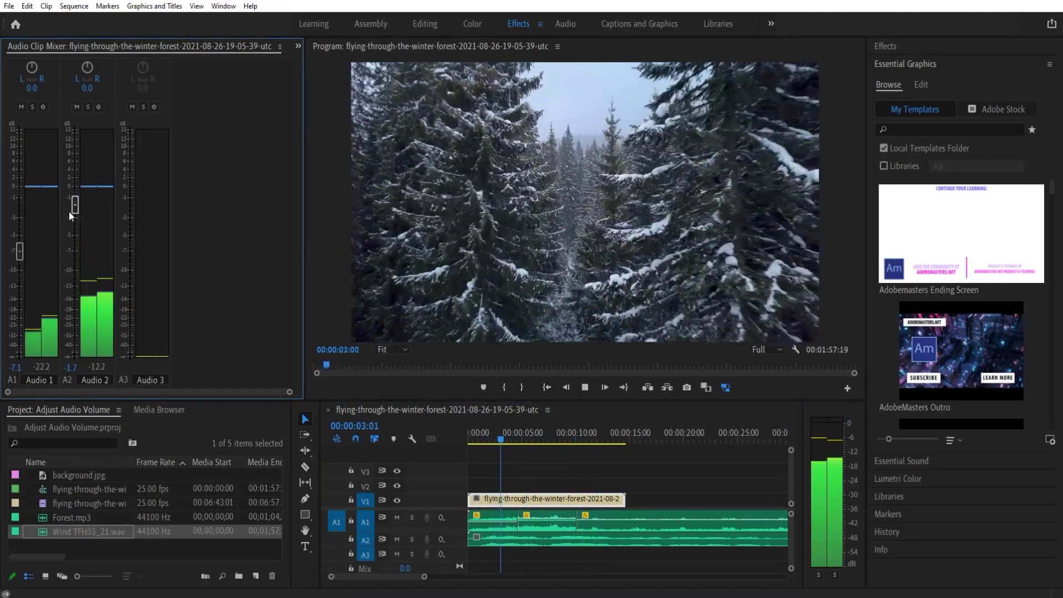
left_click_drag(20, 258, 18, 202)
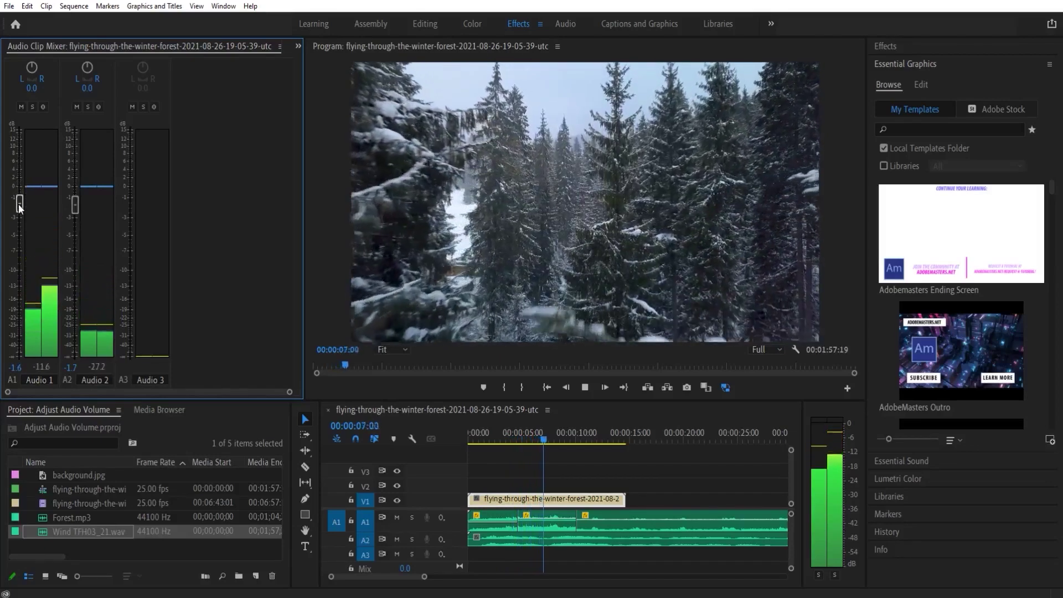
key("space")
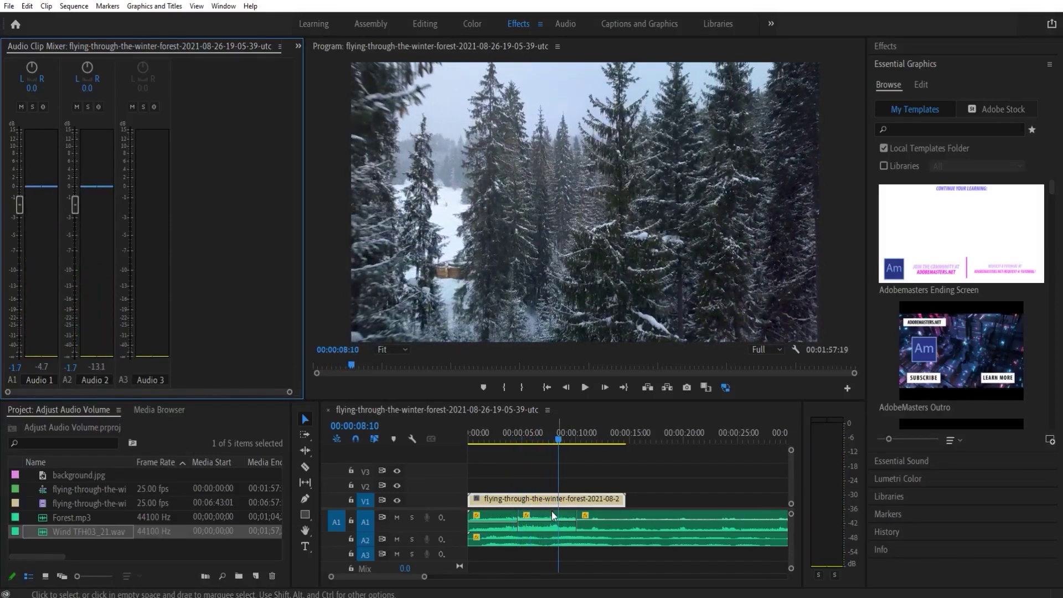
left_click(593, 458)
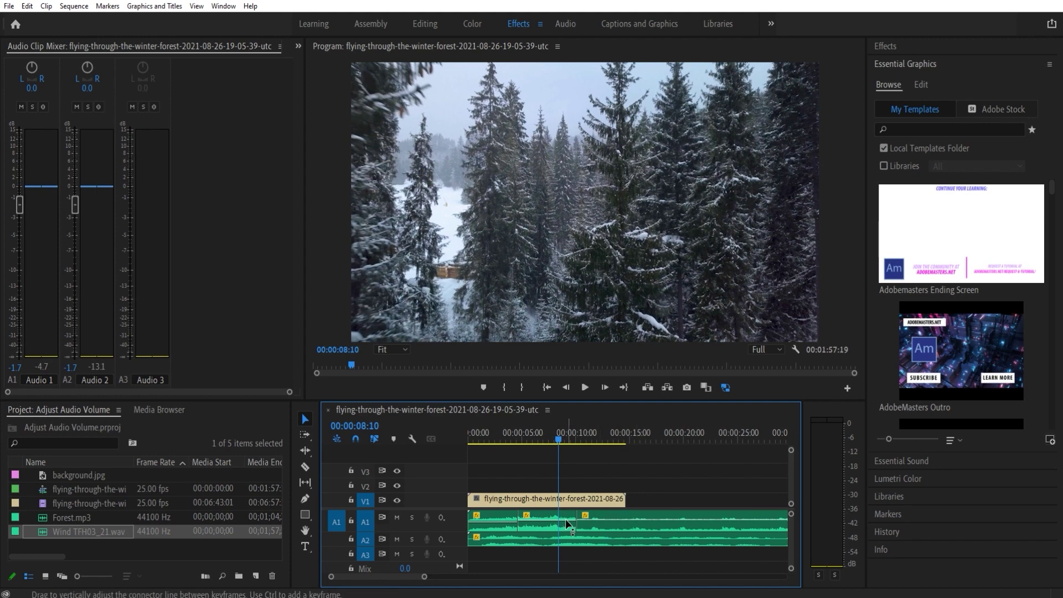
left_click(550, 518)
- Enter 8.7 dB as the middle A1 section's gain and close Audio Gain
key("g")
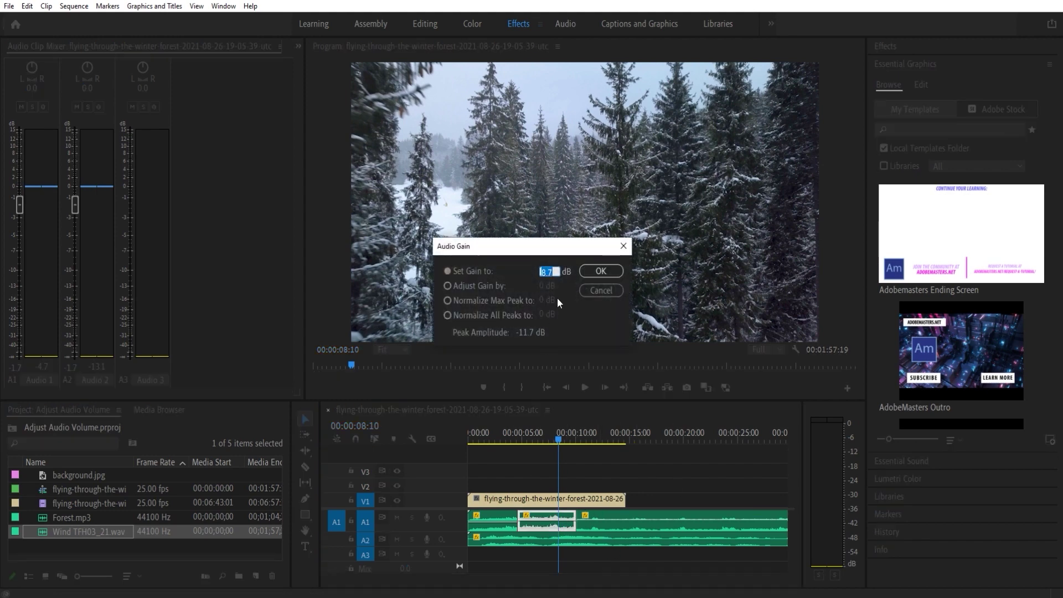
type("8.7")
left_click(615, 286)
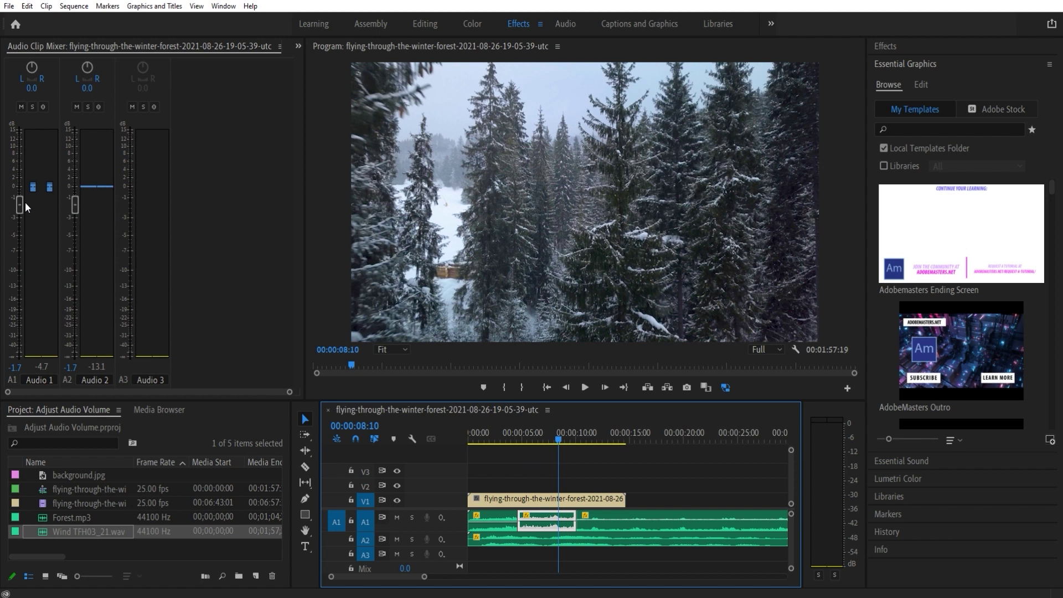
- Pull the Audio 1 clip fader to -∞, raise it back to -0.2, and move to 00:00:04:00
left_click_drag(26, 206, 19, 357)
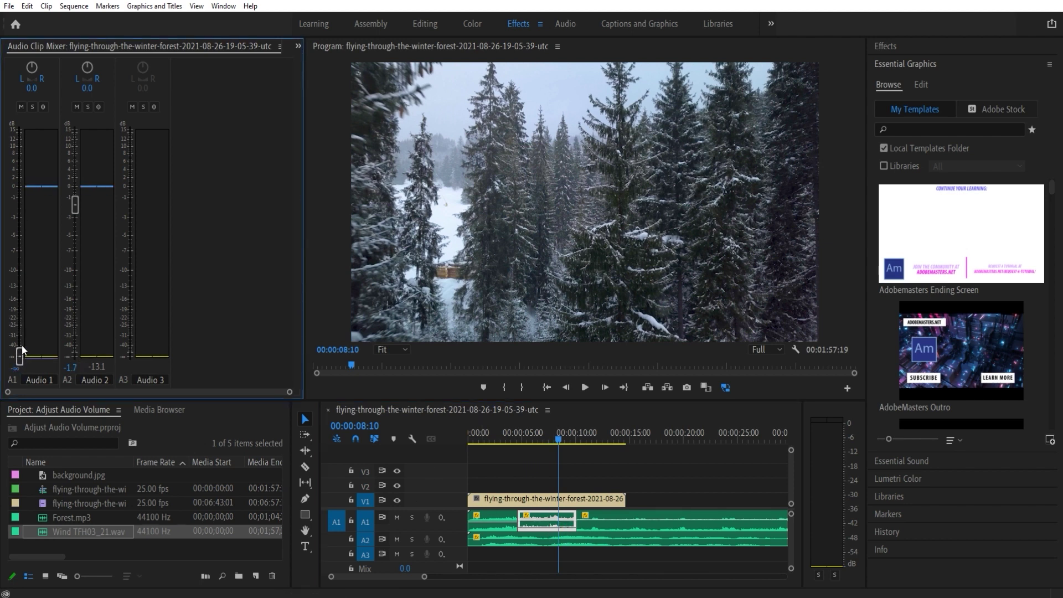
left_click_drag(20, 357, 20, 188)
left_click_drag(551, 437, 513, 436)
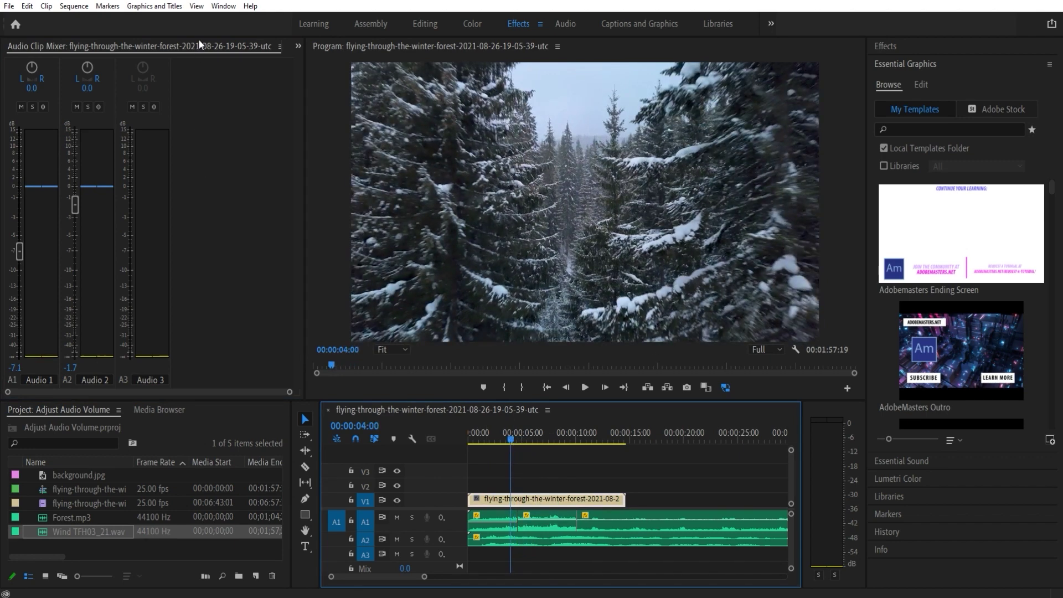
- Slice the A1 audio at six more points toward its right end with the Razor tool
key("shift+6")
key("shift+9")
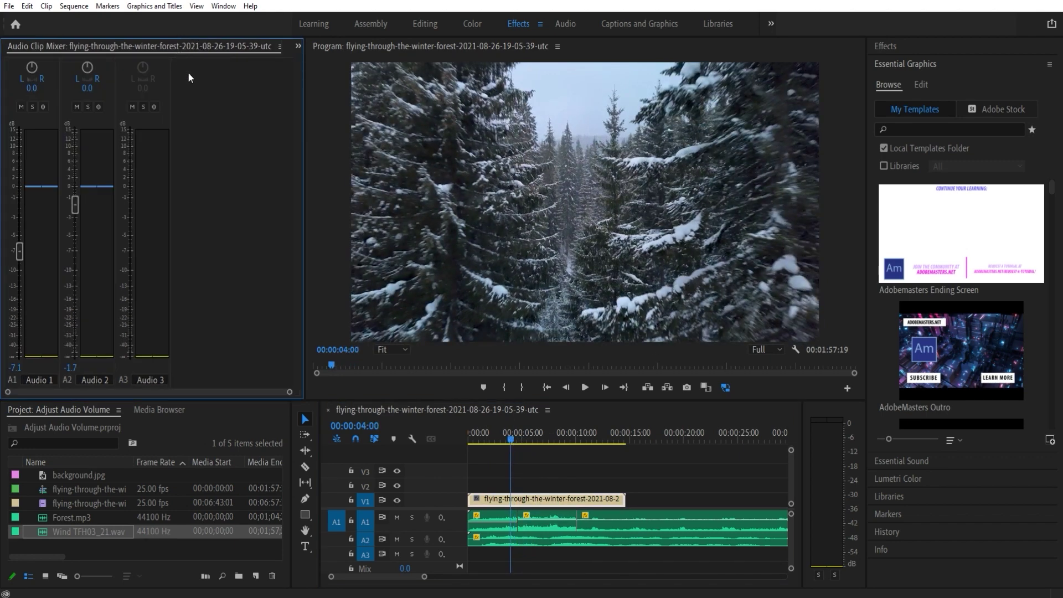
left_click(500, 444)
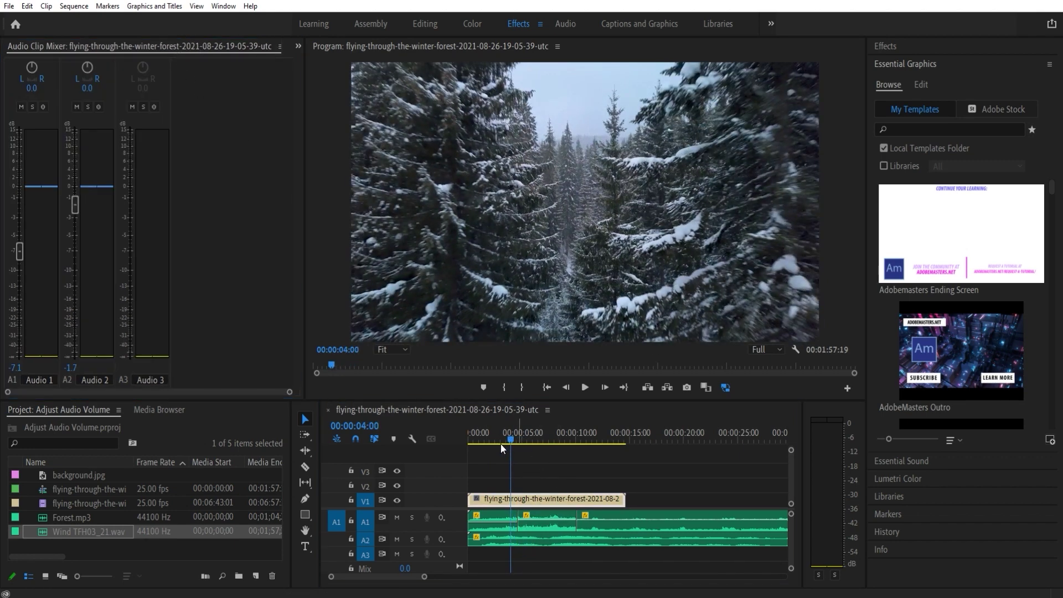
key("c")
left_click(608, 523)
left_click(647, 526)
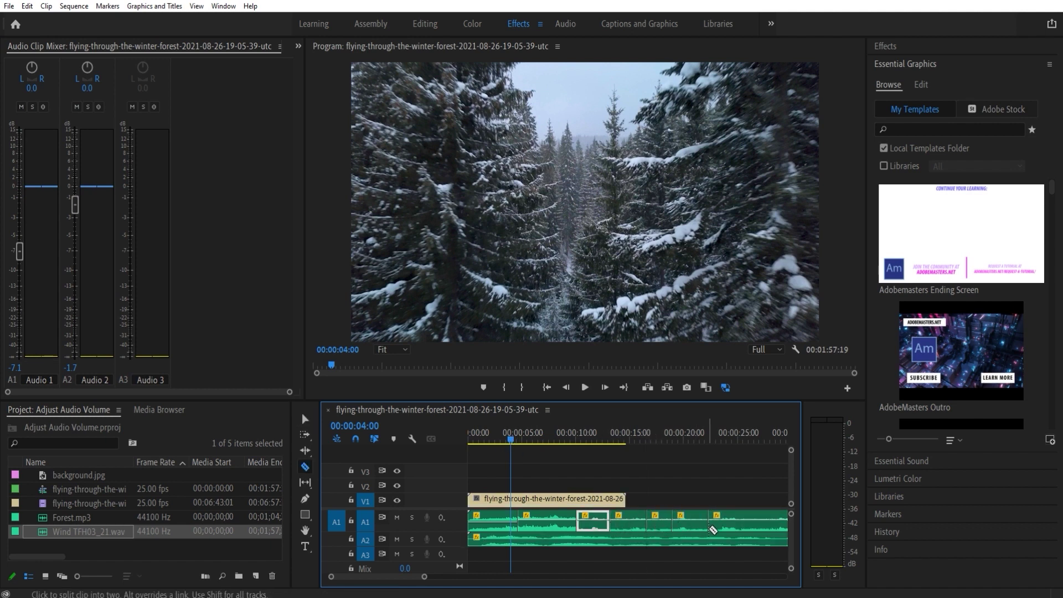
left_click(721, 530)
left_click(745, 530)
left_click(756, 529)
left_click(780, 530)
key("v")
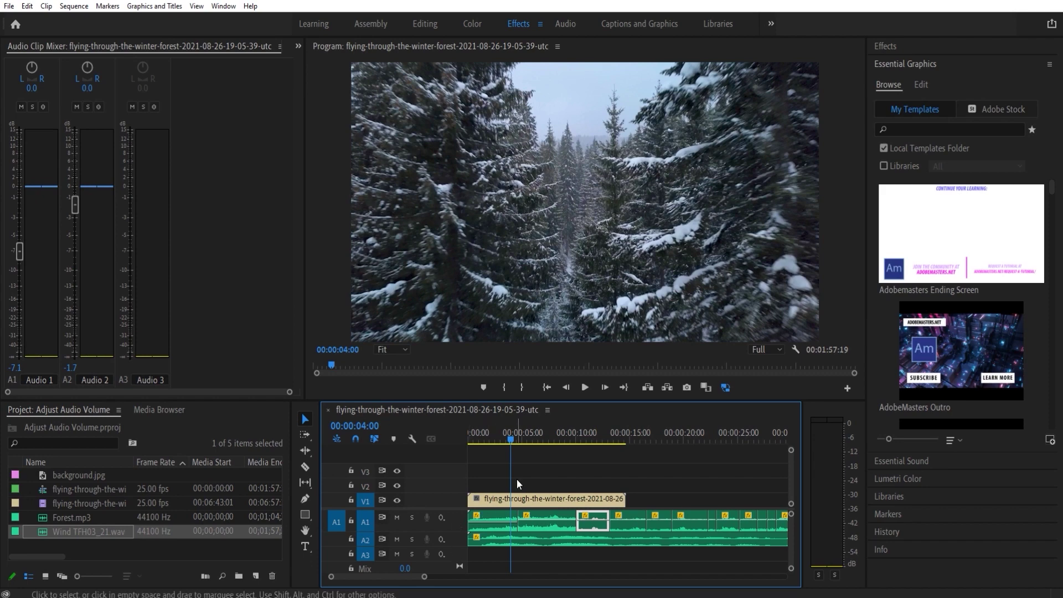
- Check one short A1 piece's Audio Gain without changes, then show the Audio Track Mixer
left_click(523, 466)
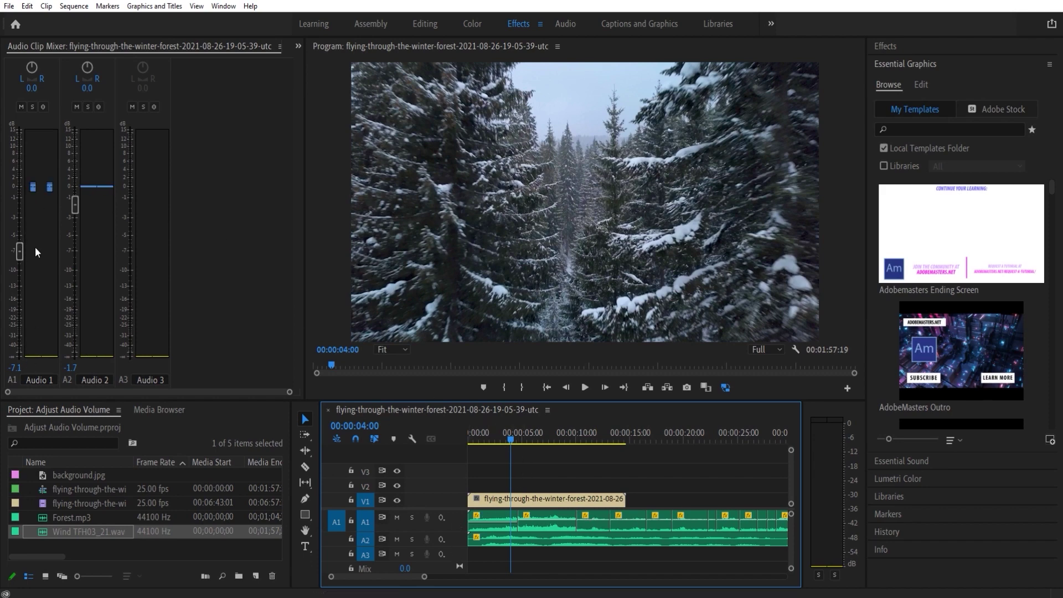
left_click(689, 526)
key("g")
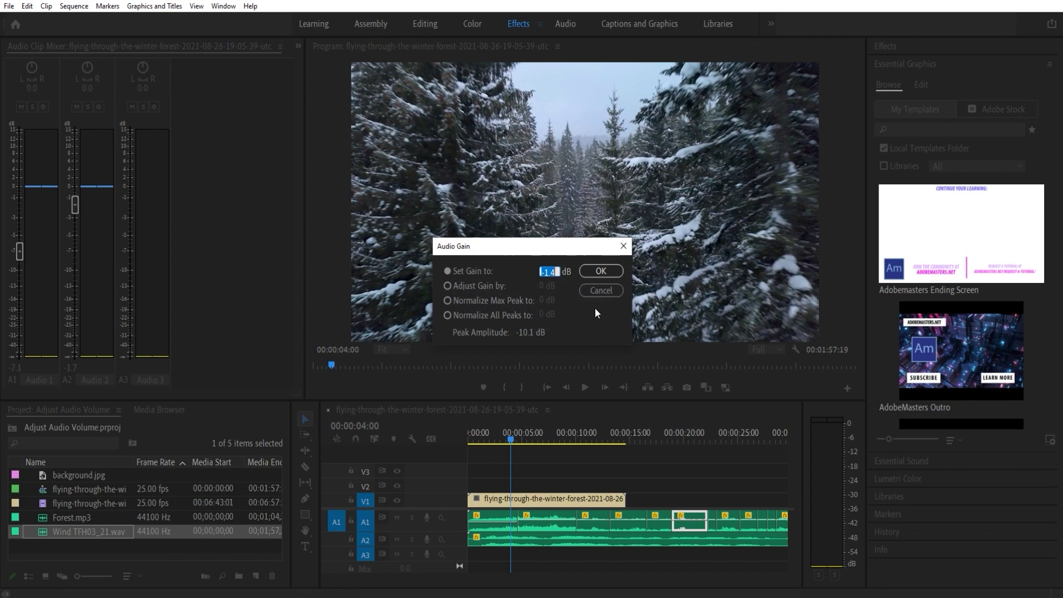
left_click(601, 289)
key("shift+6")
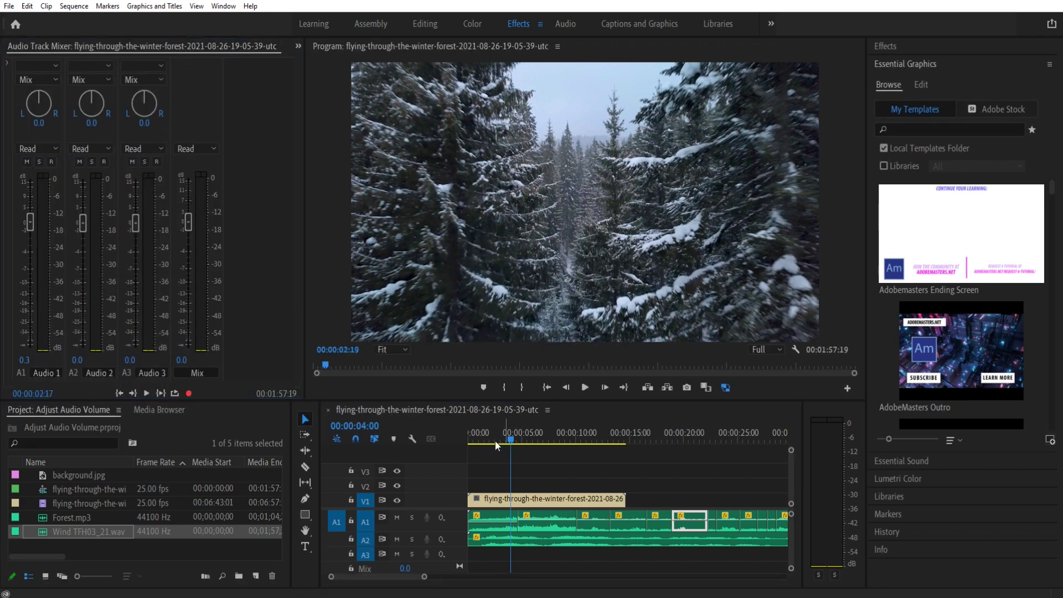
- Play from the start while dropping the Audio 1 track fader to silence and back, then show the Audio Clip Mixer
left_click(463, 441)
key("space")
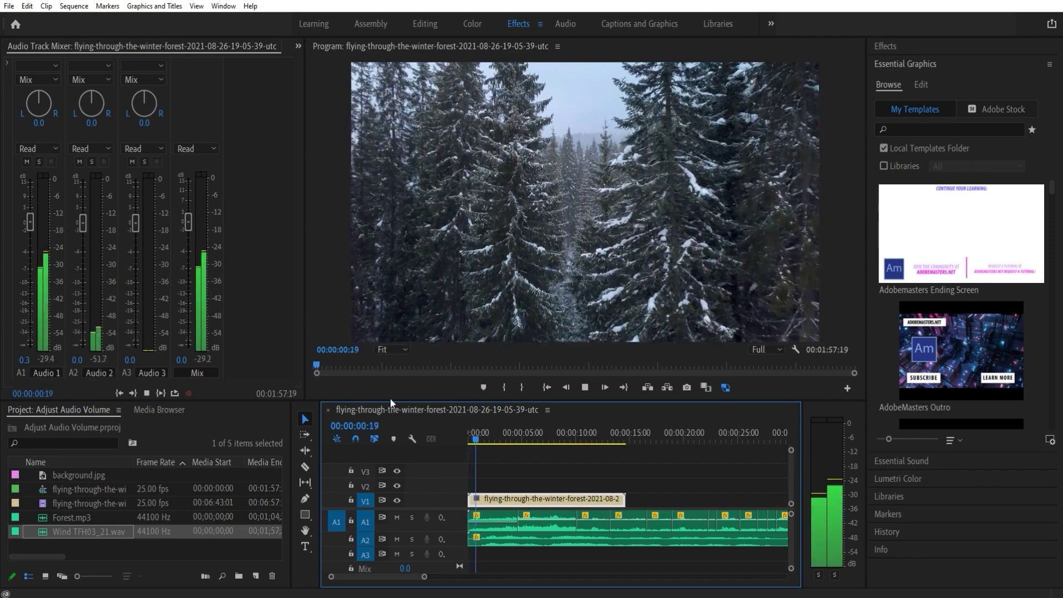
left_click_drag(35, 223, 36, 345)
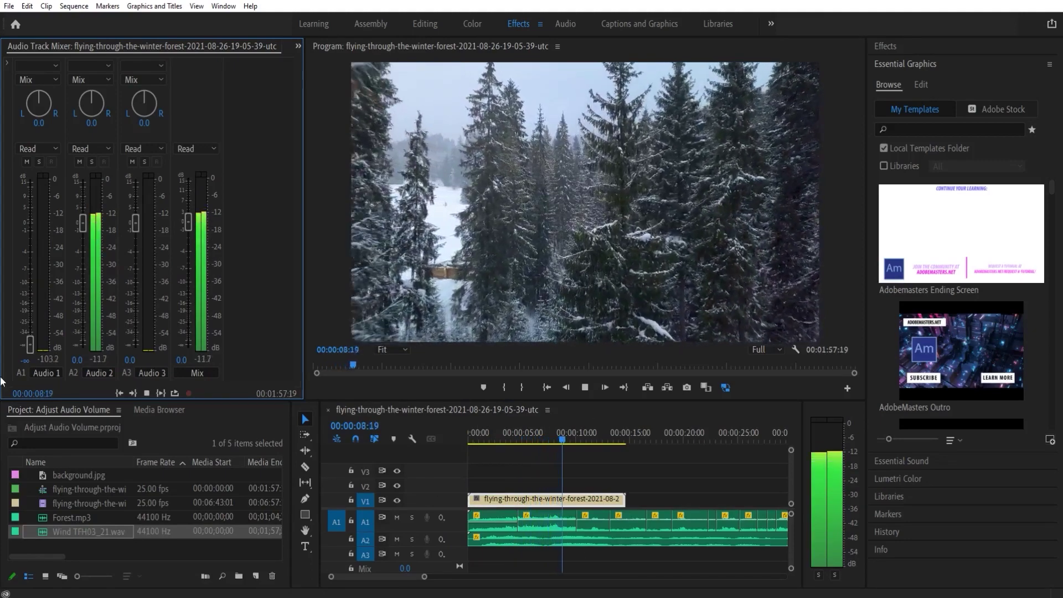
left_click_drag(30, 344, 42, 226)
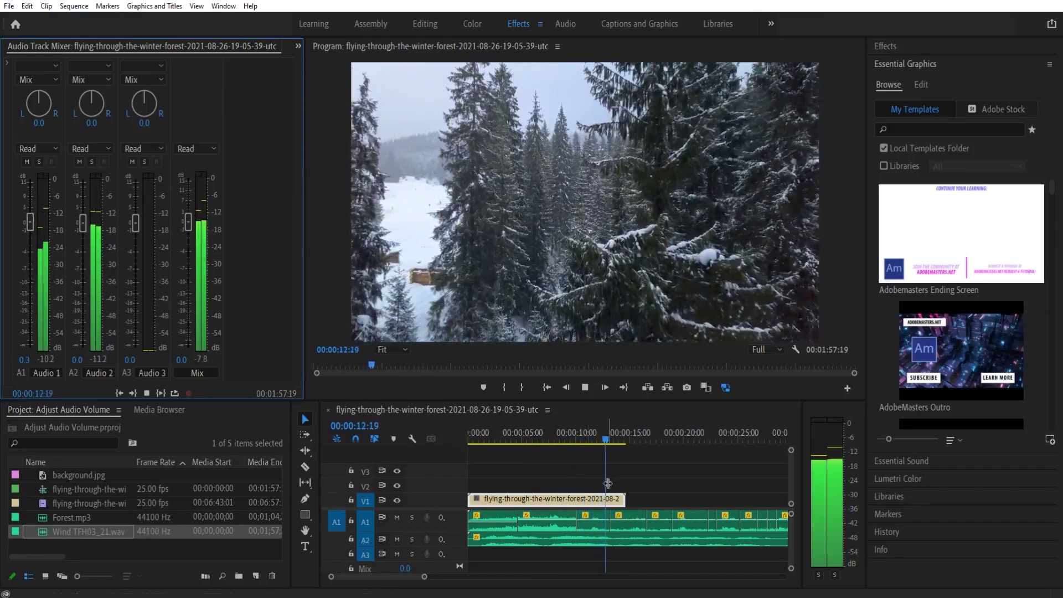
key("space")
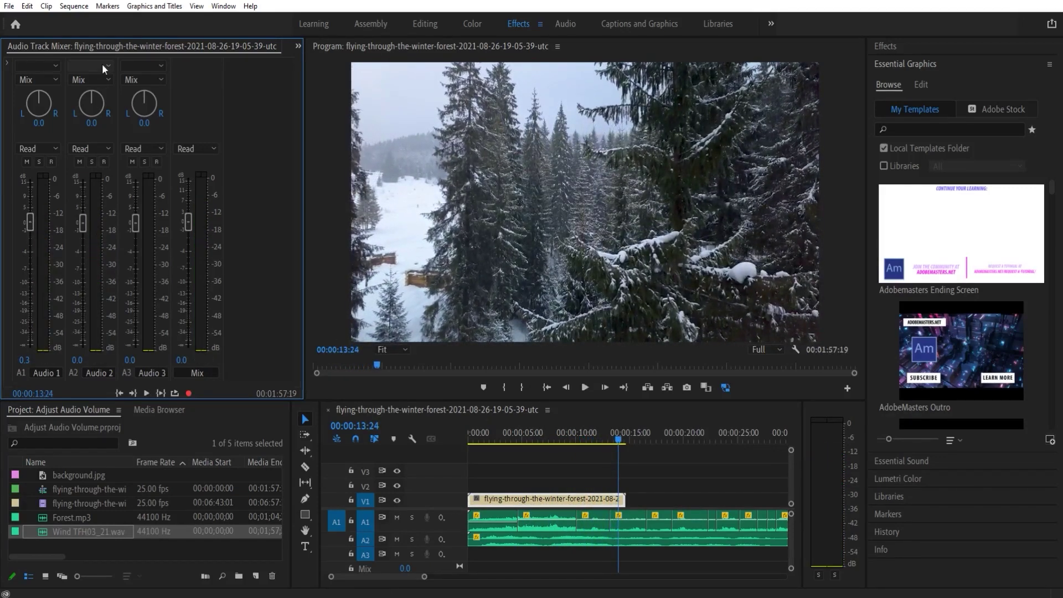
key("shift+9")
key("shift+6")
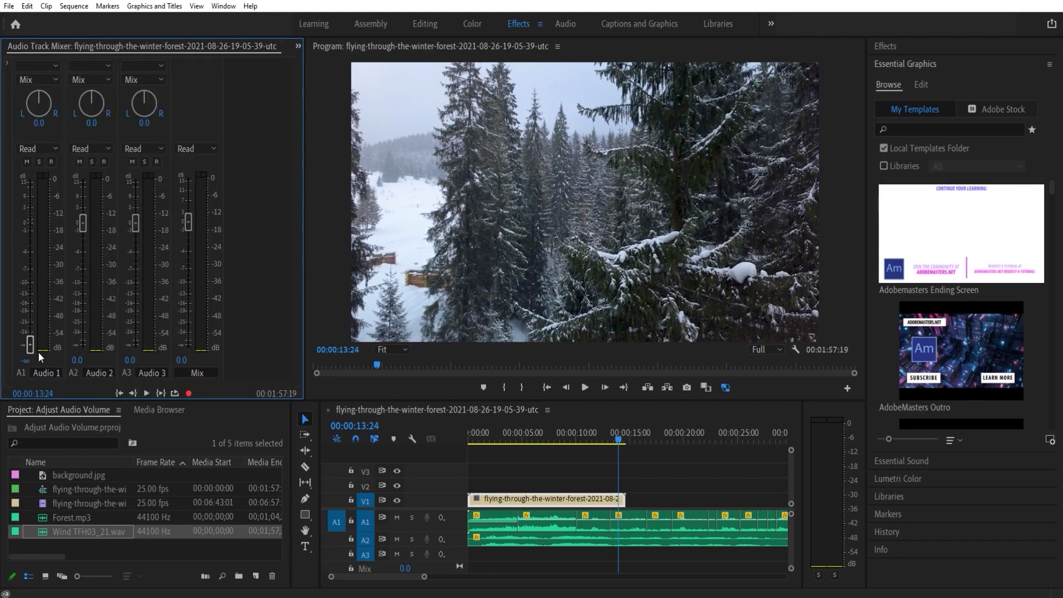
key("shift+9")
- Boost the Audio 1 clip to +15 dB, play it, then return to the Audio Track Mixer near the start
left_click_drag(24, 185, 22, 128)
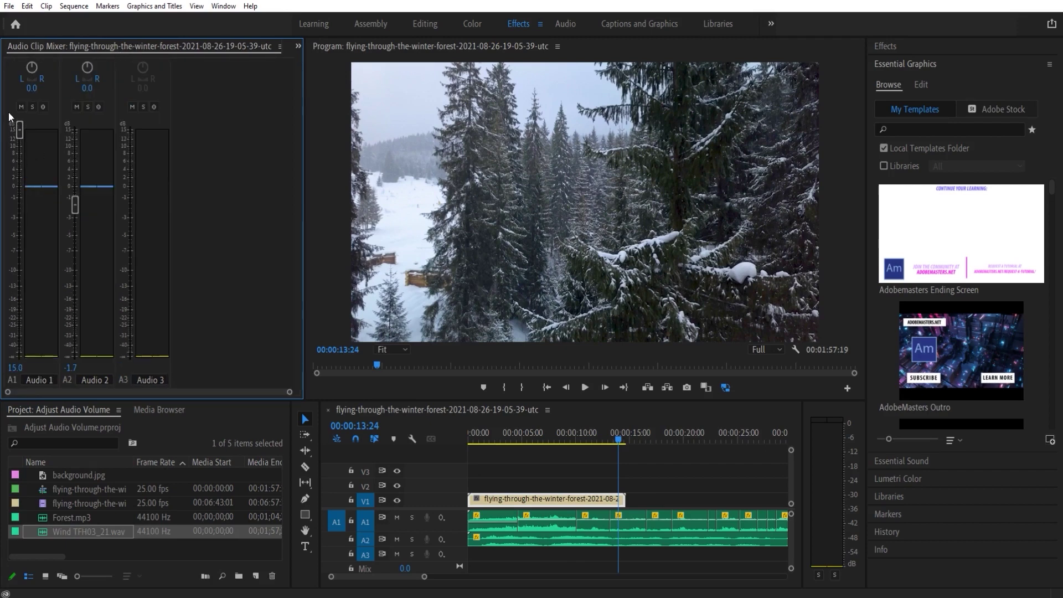
key("space")
left_click(626, 521)
key("space")
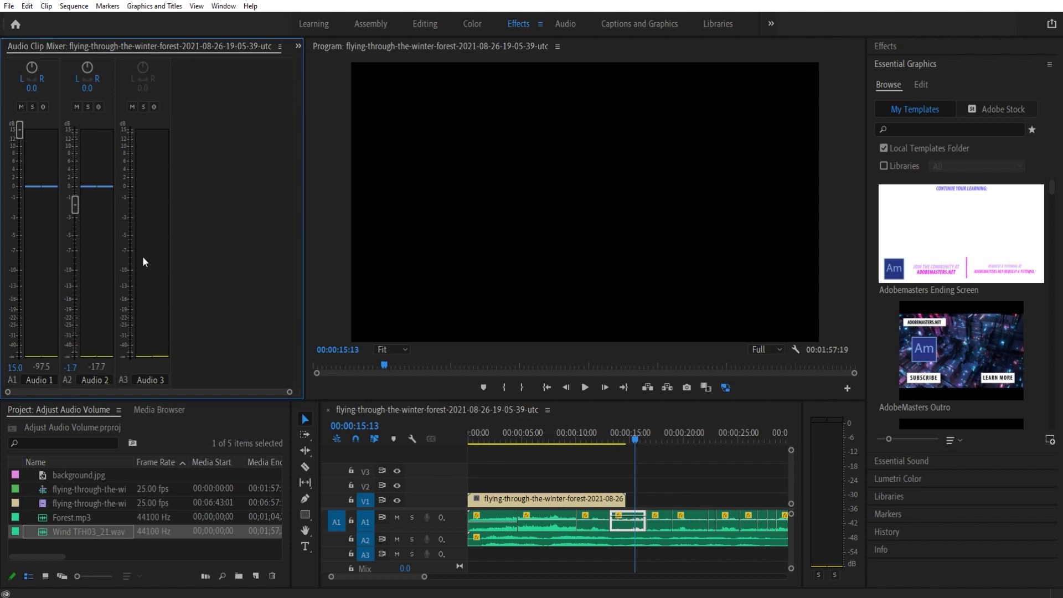
key("shift+6")
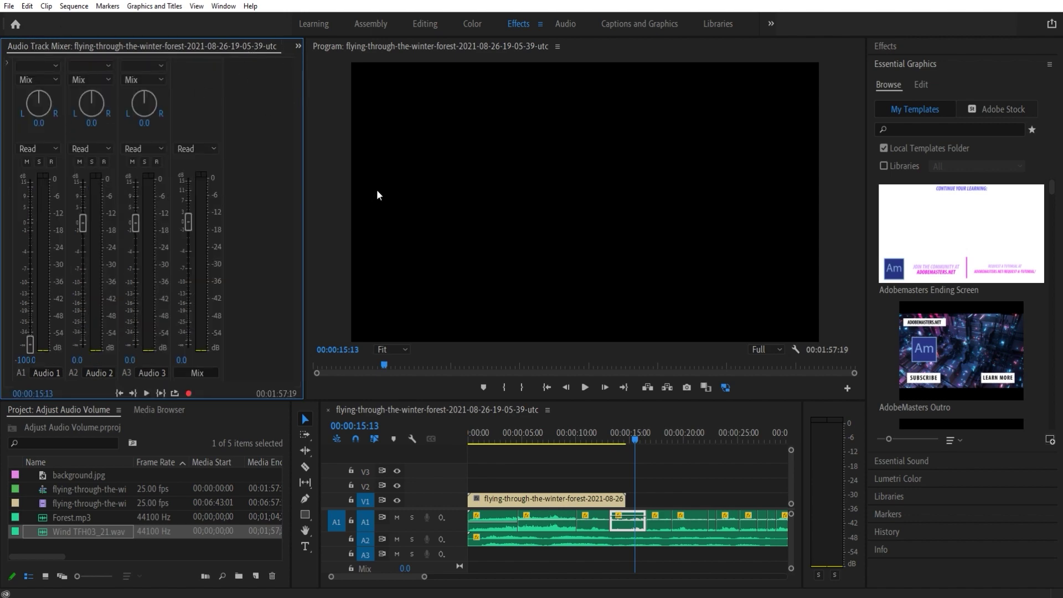
left_click(475, 432)
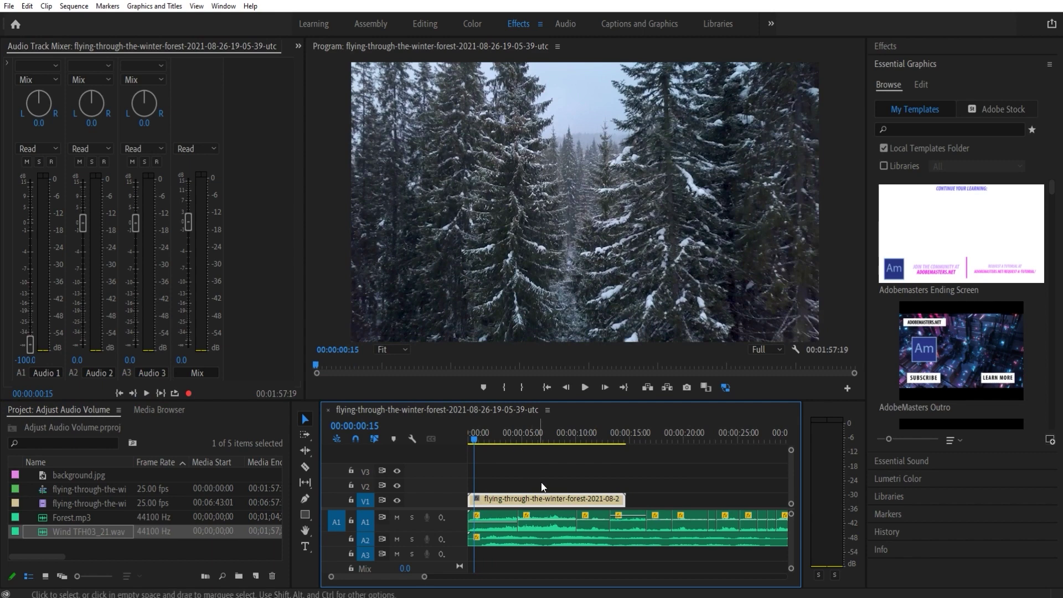
left_click(504, 520)
key("g")
left_click(612, 290)
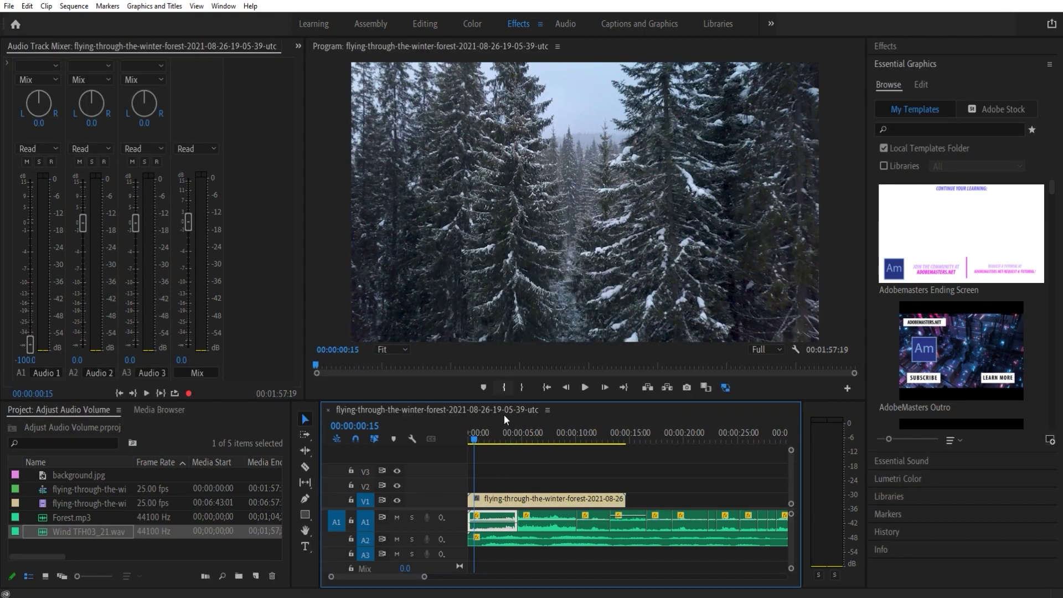
left_click(543, 514)
key("g")
left_click(602, 291)
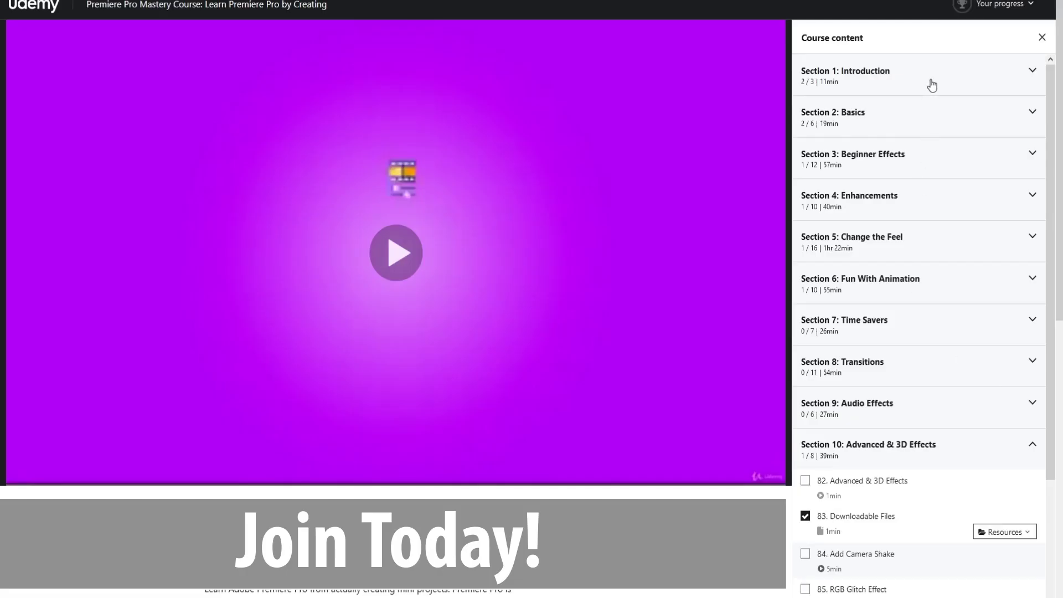
- Expand course sections 1, 3, 4, 6 and 8 in turn, ending with Section 9: Audio Effects
left_click(932, 85)
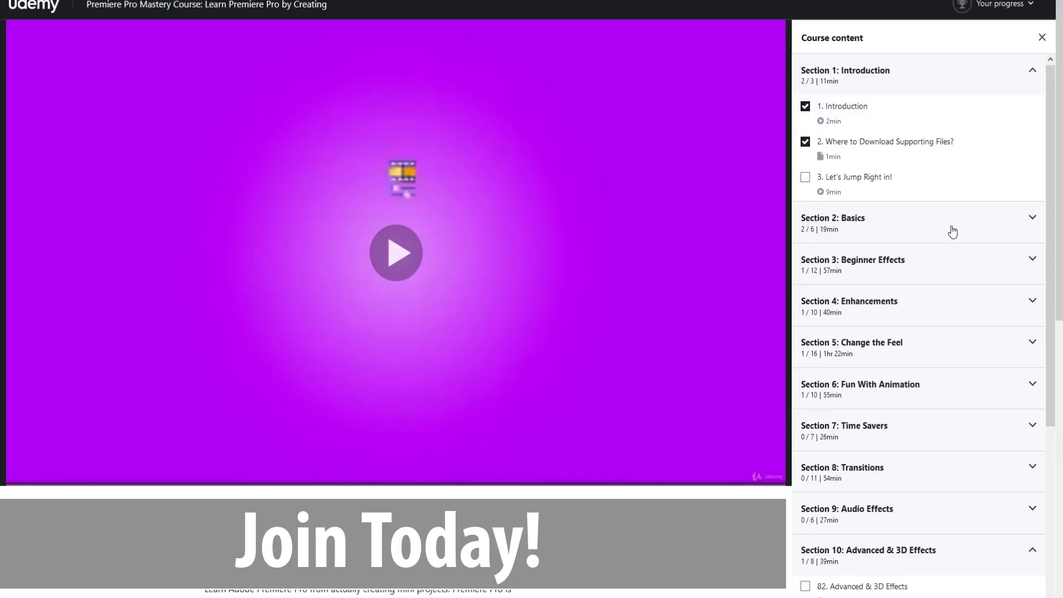
left_click(949, 259)
scroll(939, 327, "down", 8)
left_click(892, 254)
scroll(894, 304, "down", 7)
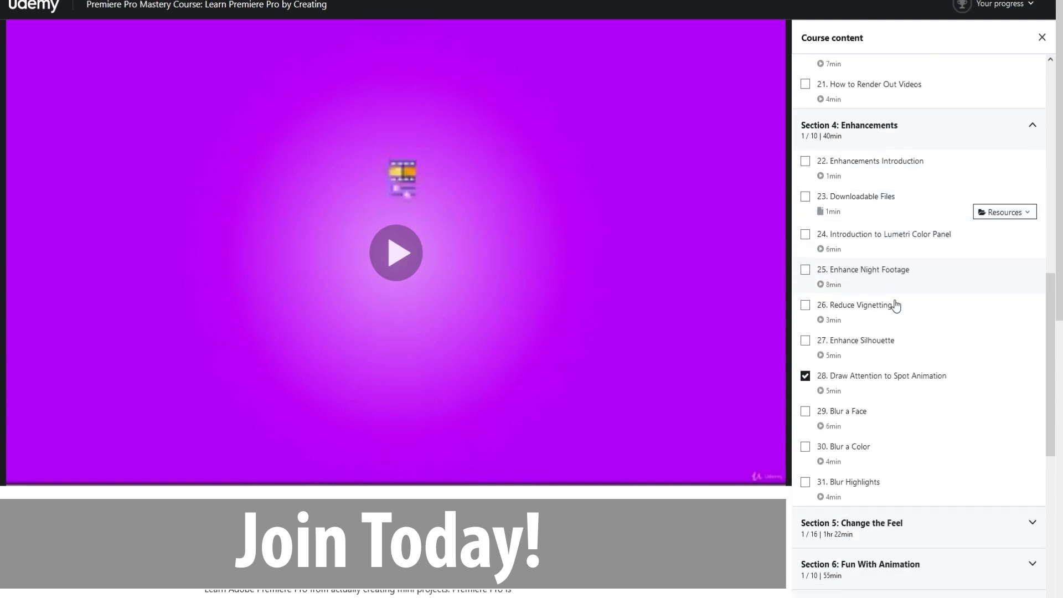
left_click(898, 301)
scroll(898, 315, "down", 6)
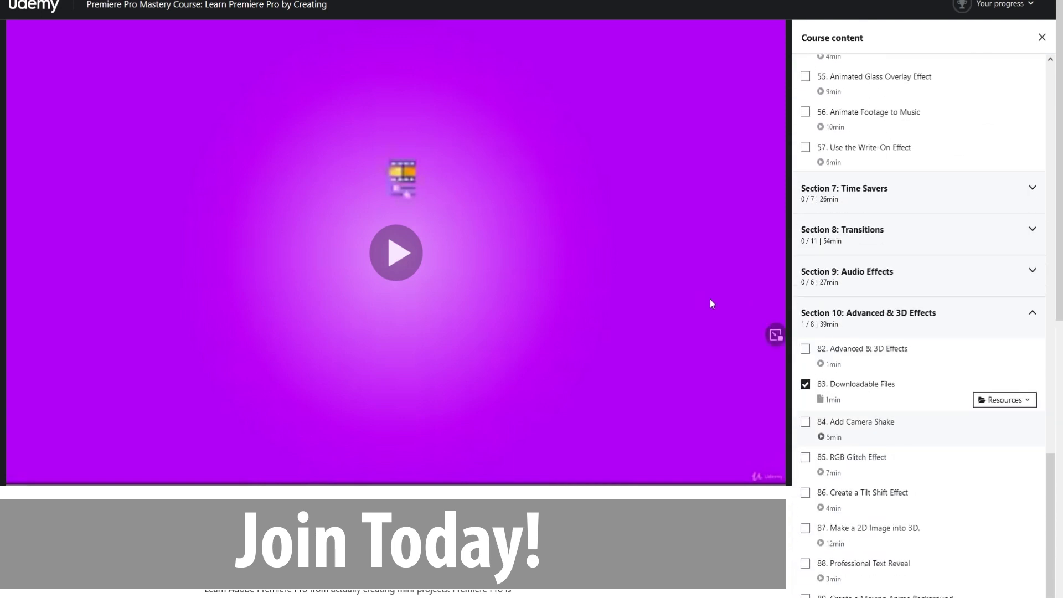
left_click(905, 213)
scroll(908, 258, "down", 2)
scroll(908, 258, "down", 2)
left_click(903, 319)
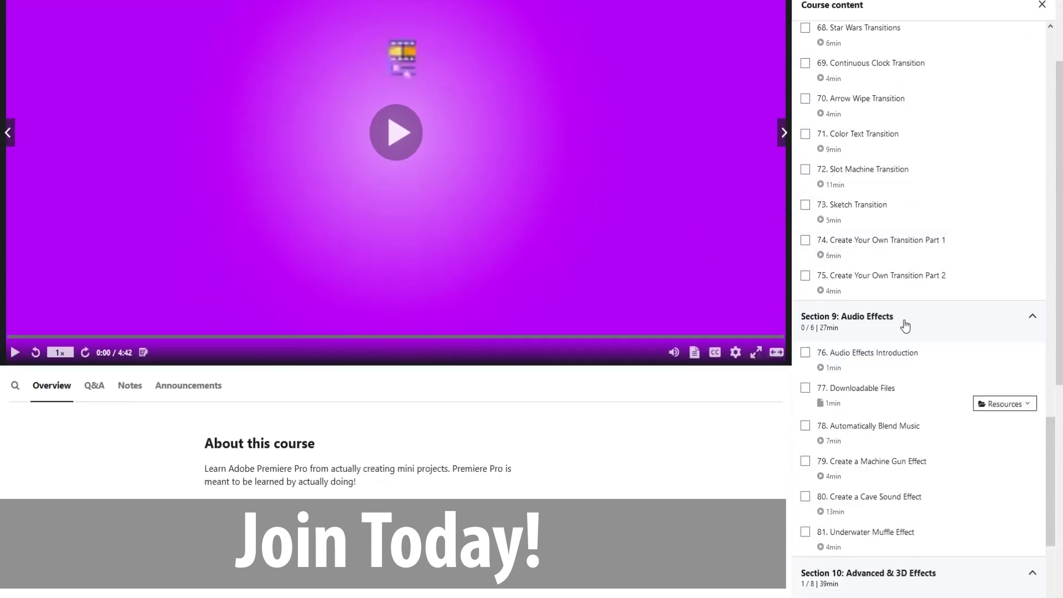